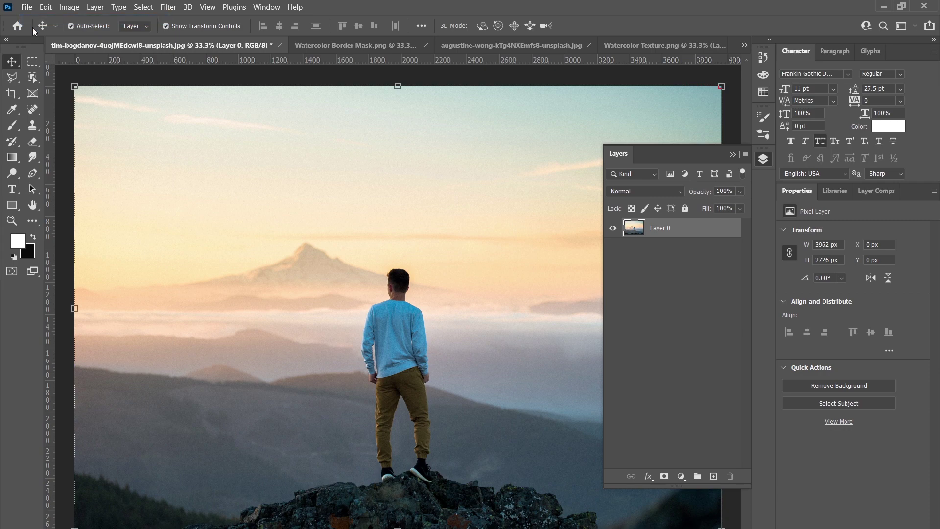
Start a new blank document from the mountain photo with Ctrl+N
key("ctrl+n")
Create a black-background document at 3000 × 2000 px and 300 ppi
left_click(633, 161)
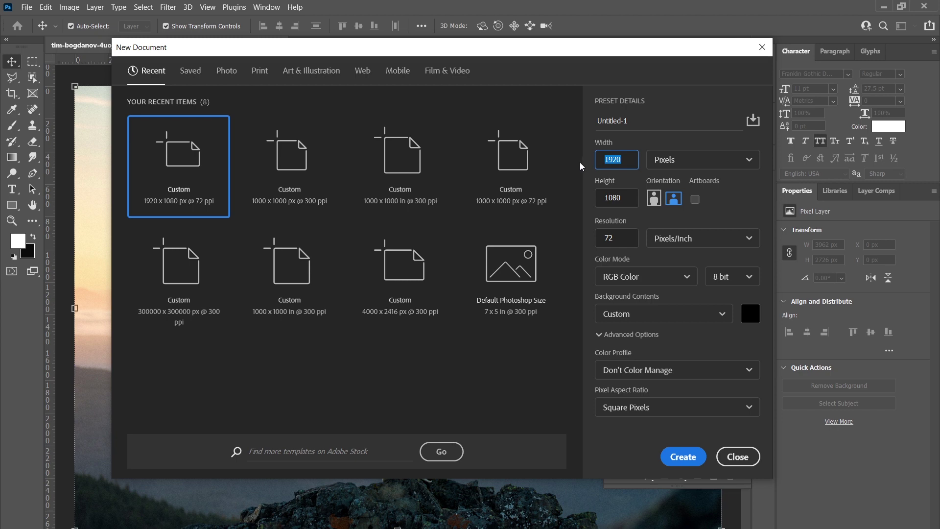
type("30")
left_click(626, 201)
type("2000")
left_click(616, 242)
type("300")
left_click(682, 457)
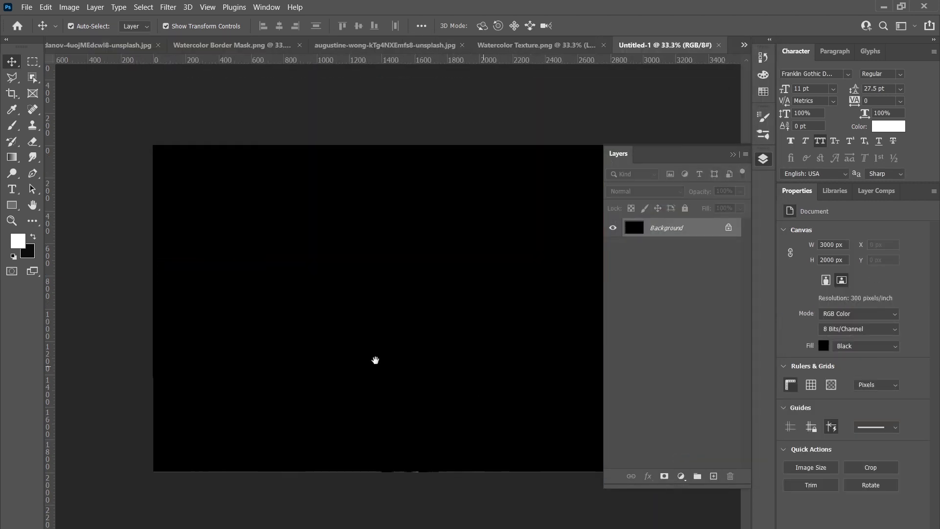
Return to the mountain photo document
scroll(392, 357, "right", 3)
scroll(413, 356, "left", 1)
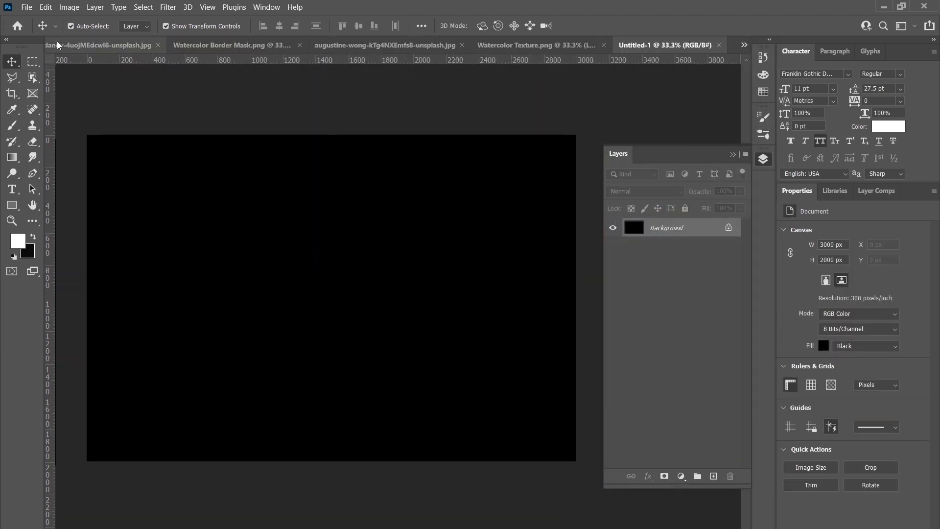
left_click(97, 44)
Drag the mountain photo into Untitled-1 as Layer 1 and add a layer mask
left_click_drag(380, 301, 705, 45)
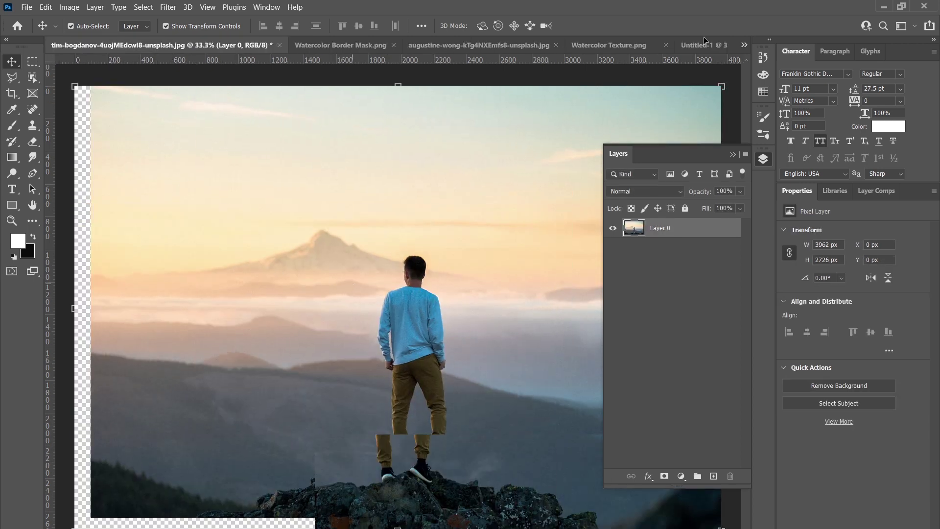
left_click_drag(284, 259, 285, 259)
key("ctrl+a")
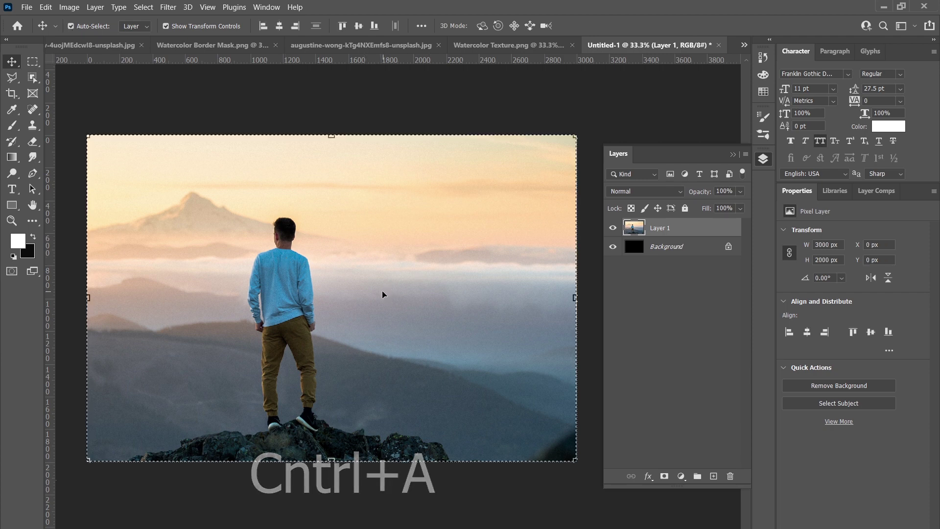
left_click(663, 476)
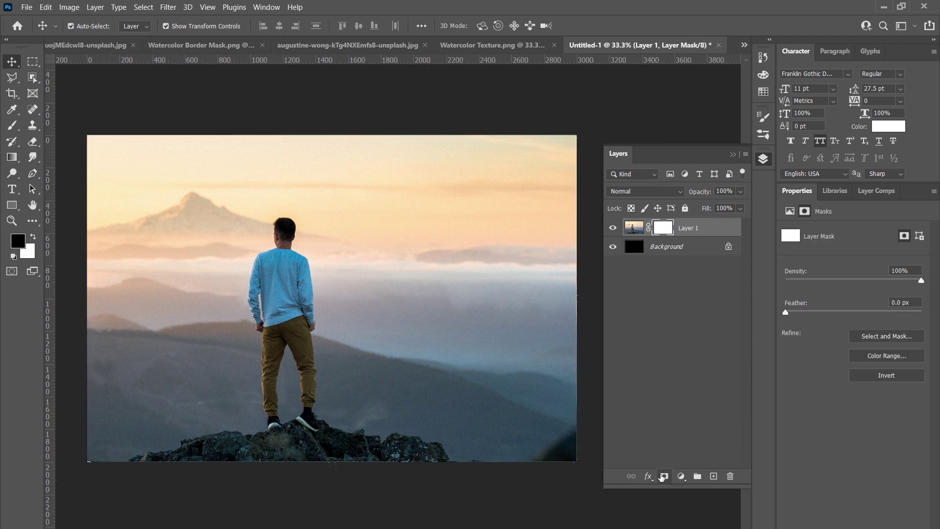
left_click(491, 45)
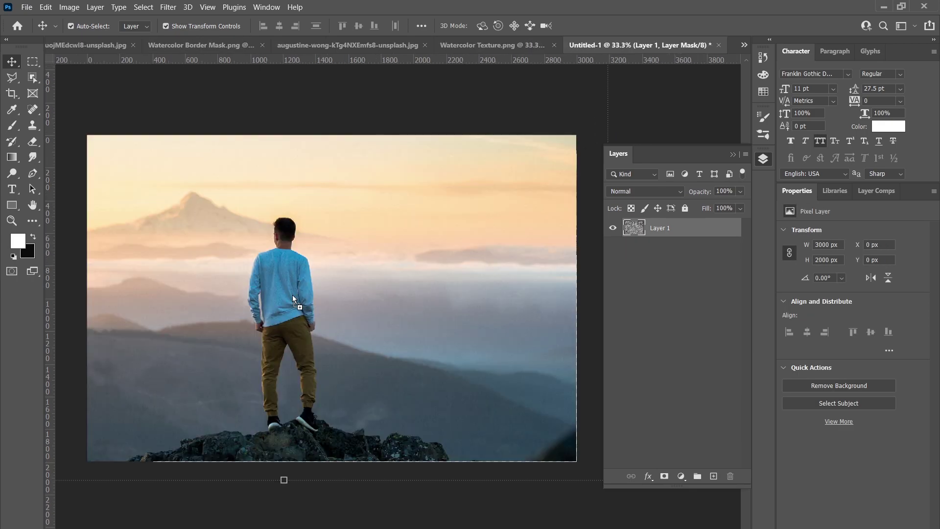
Place the Watercolor Texture layer over the photo, aligned to the canvas, in Overlay mode
mouse_move(704, 42)
left_mouse_down()
mouse_move(271, 308)
mouse_move(343, 308)
left_mouse_up()
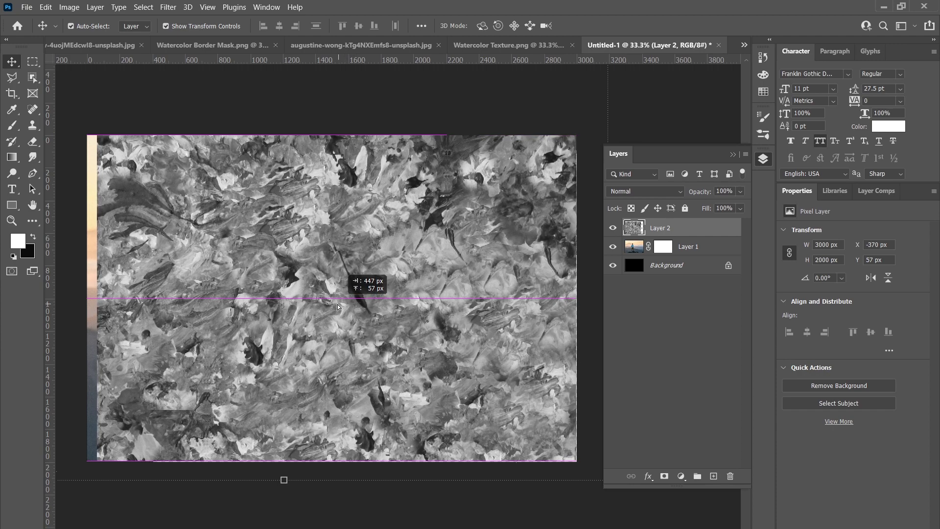
left_click_drag(344, 308, 332, 304)
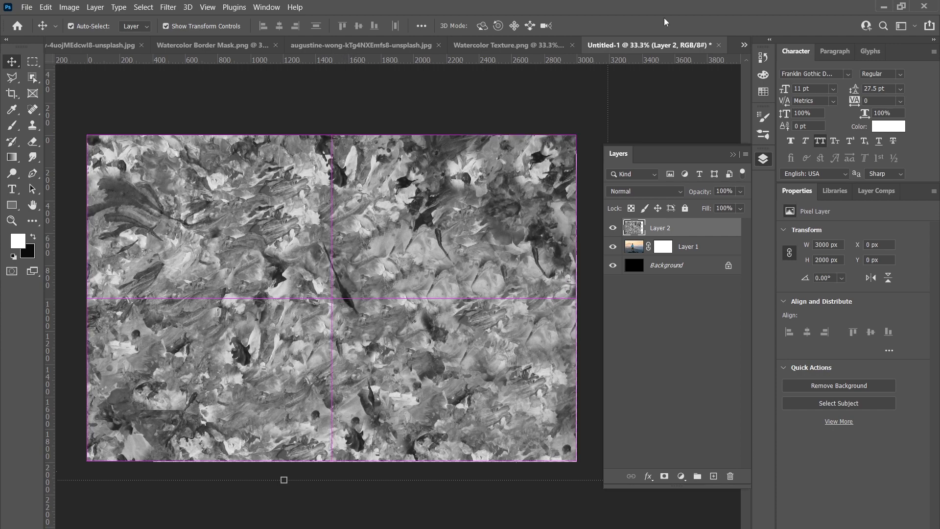
left_click(647, 193)
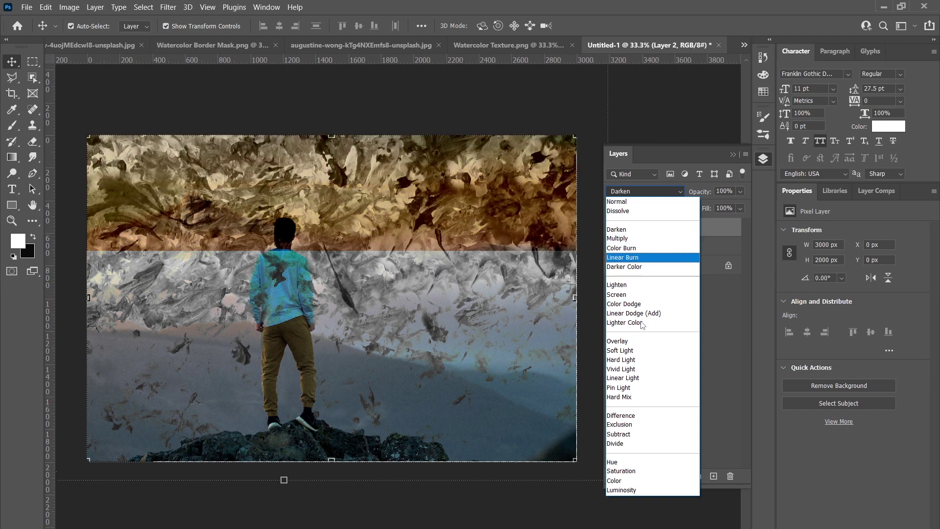
left_click(638, 341)
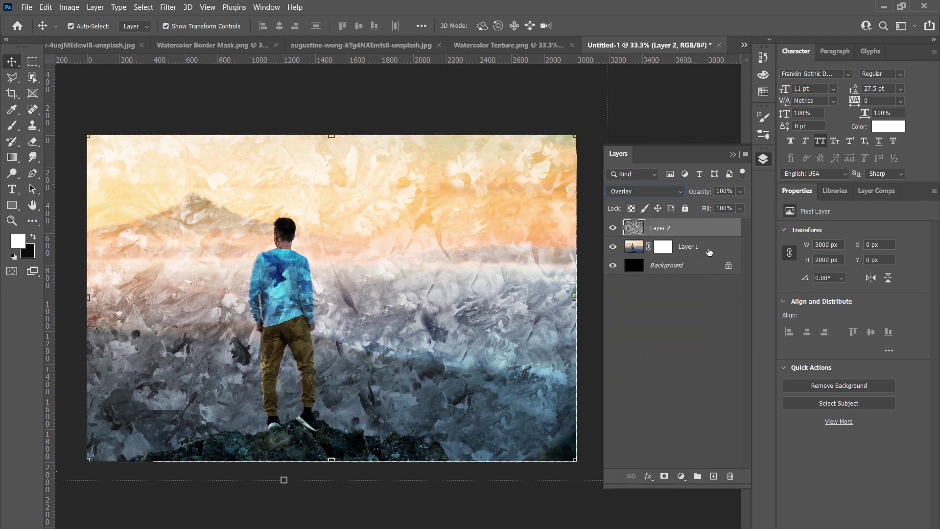
Convert the texture and photo layers into one smart object, Layer 2
right_click(709, 248)
left_click(749, 217)
mouse_move(278, 251)
left_mouse_down()
mouse_move(303, 277)
mouse_move(293, 278)
left_mouse_up()
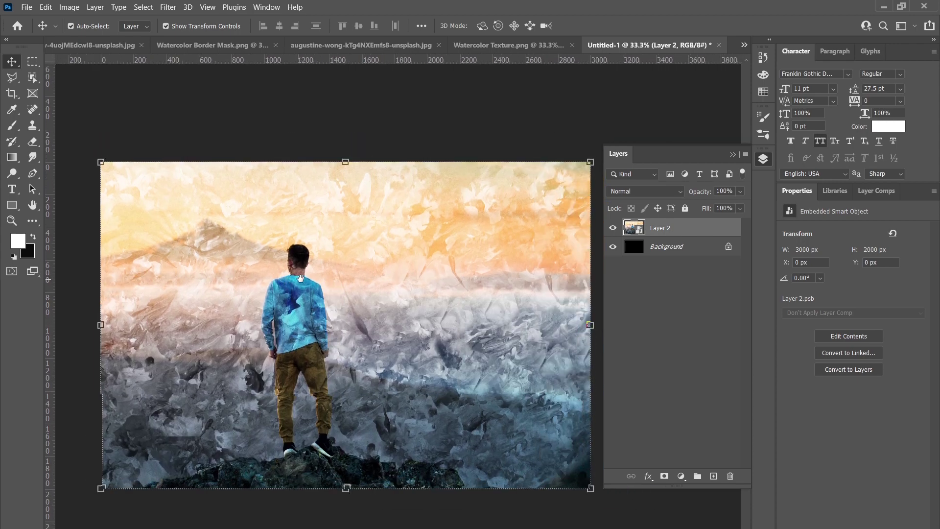
Apply the Filter Gallery Cutout filter with levels 8 and edge simplicity 5
left_click(169, 8)
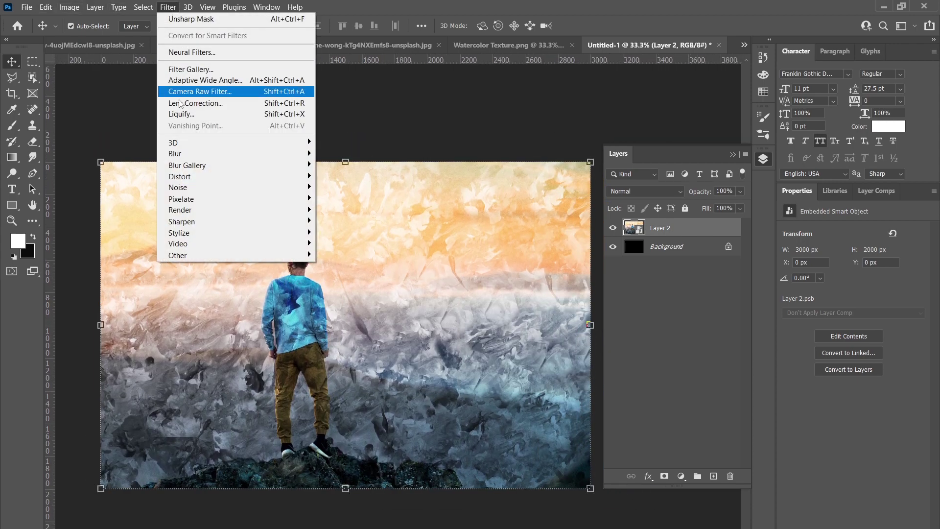
left_click(190, 70)
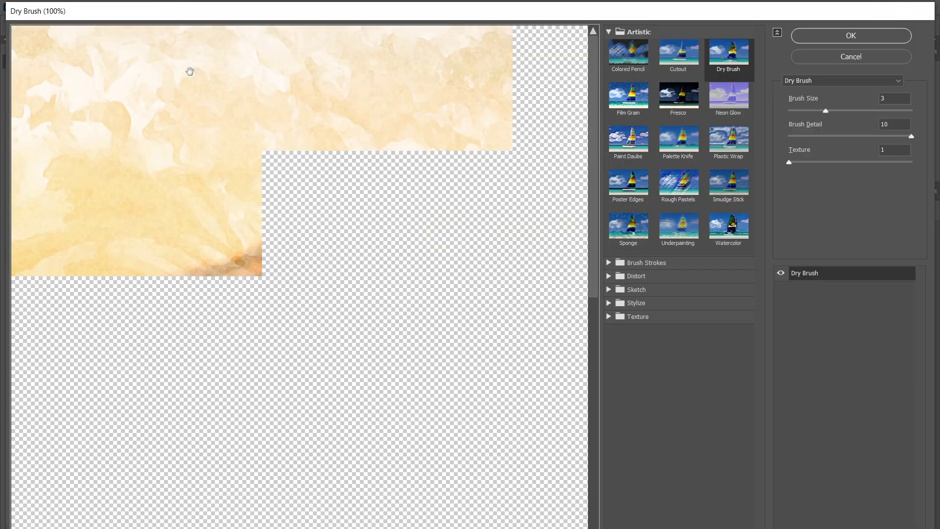
left_click(679, 56)
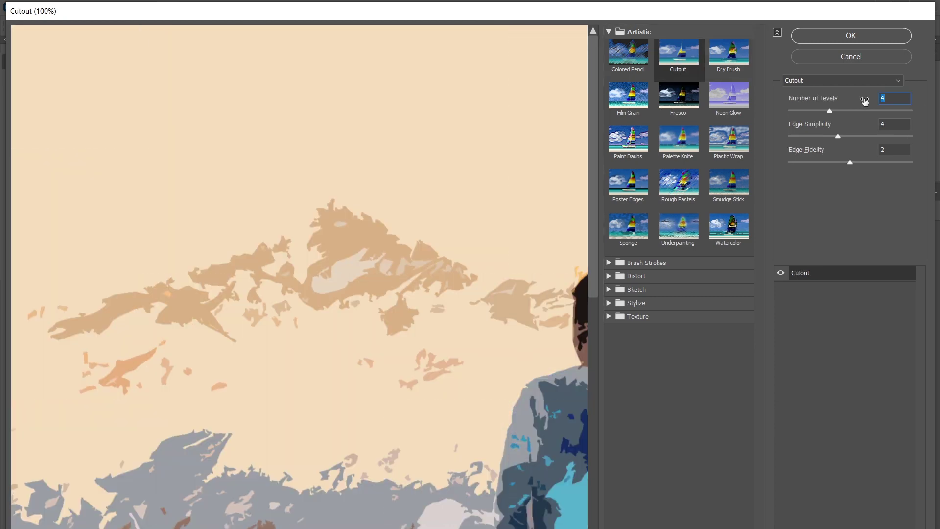
type("8")
left_click(894, 124)
type("5")
key("Tab")
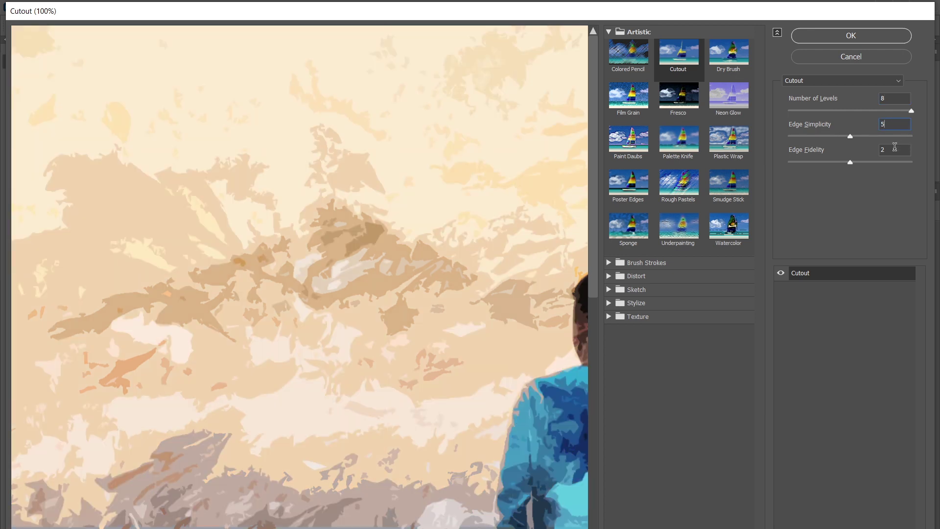
left_click(860, 36)
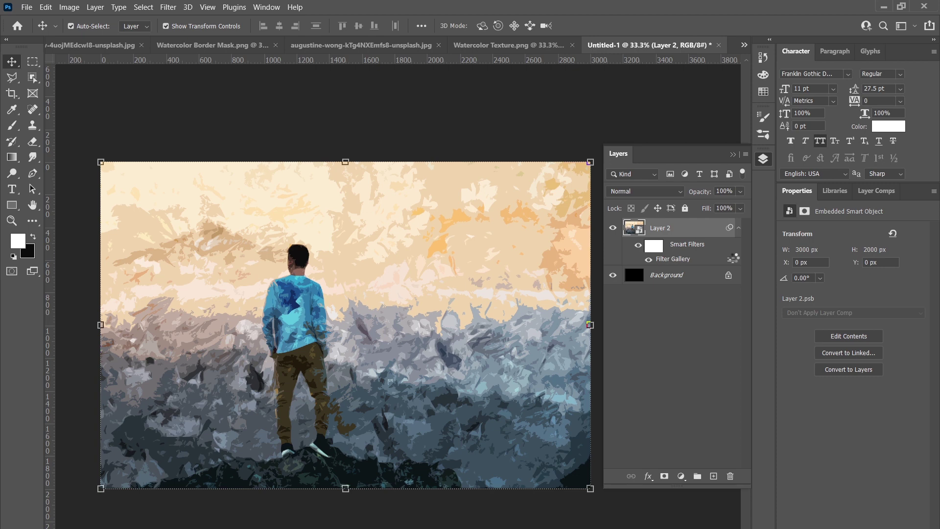
Fade the Cutout smart filter to 35% opacity
double_click(732, 259)
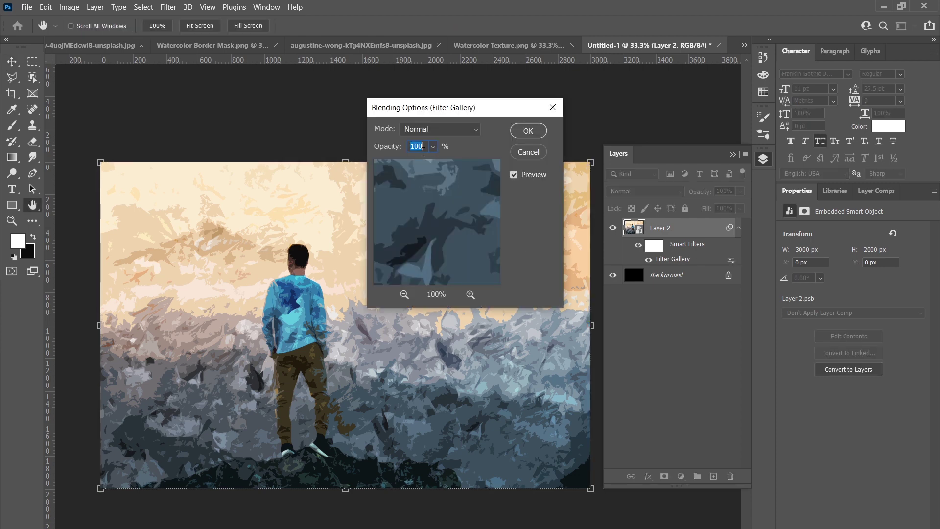
type("35")
left_click(524, 133)
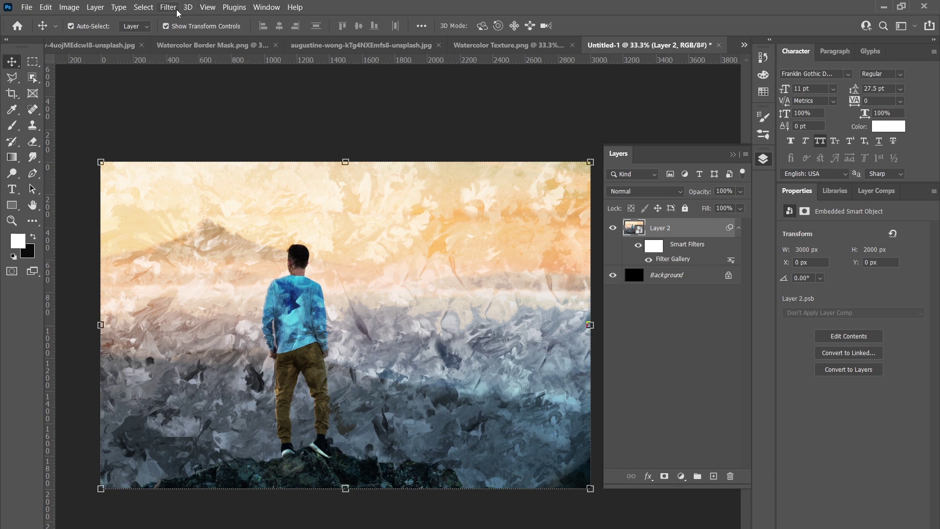
left_click(168, 7)
Apply the Filter Gallery Sponge filter with brush size 0, definition 0 and smoothness 5
left_click(193, 70)
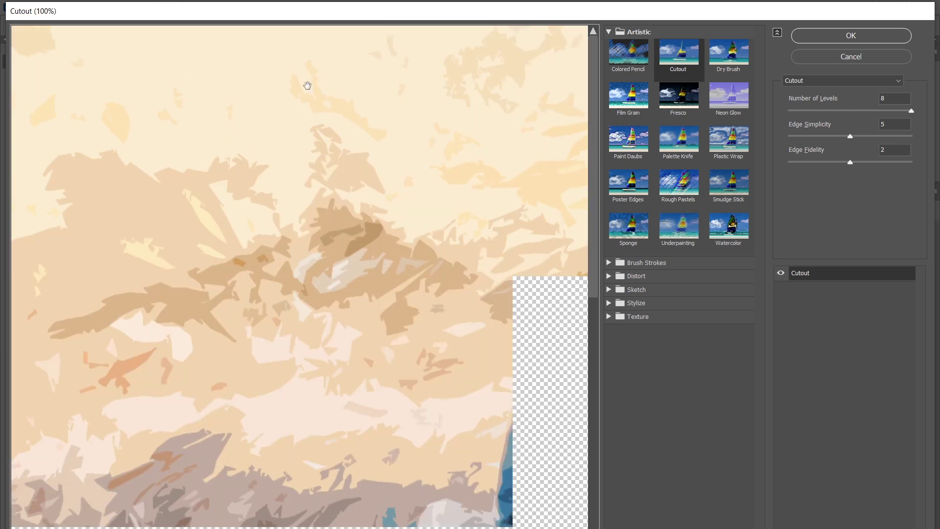
left_click(633, 229)
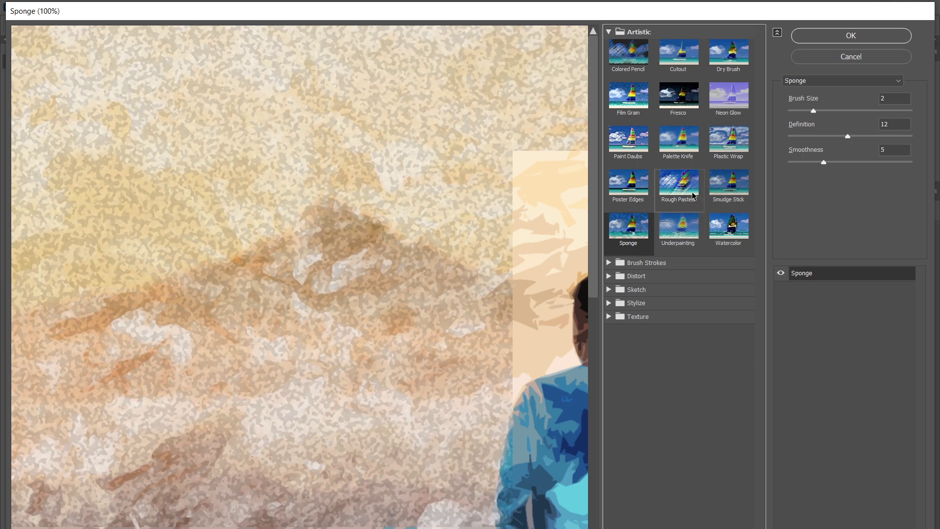
left_click(905, 100)
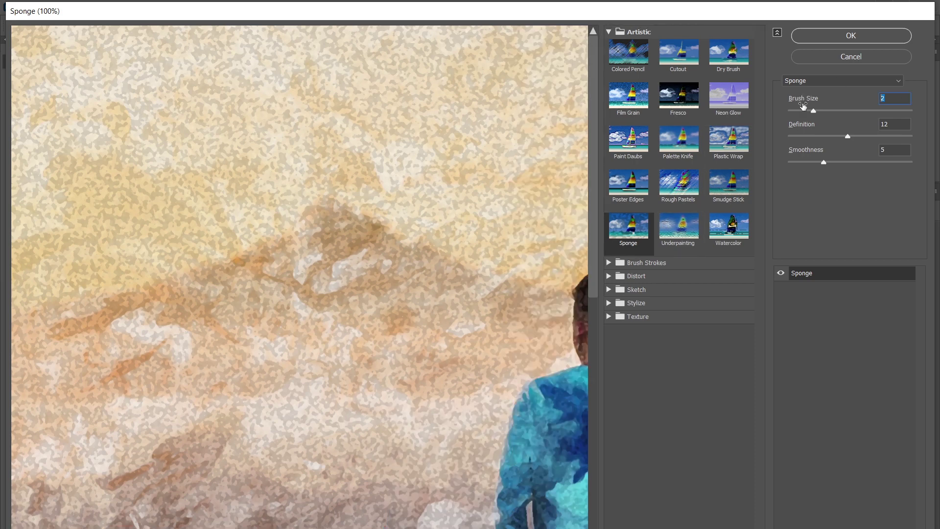
type("0")
key("Tab")
type("0")
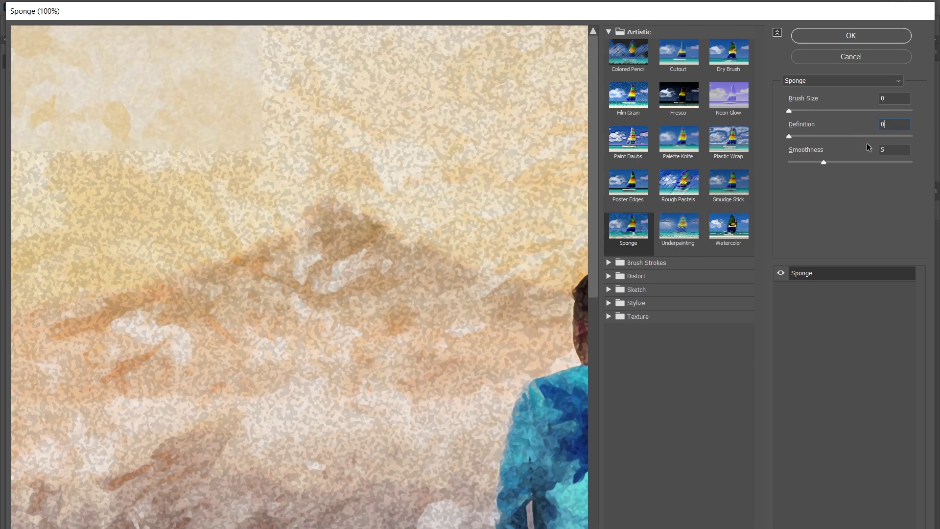
left_click_drag(843, 150, 871, 153)
type("5")
left_click(867, 37)
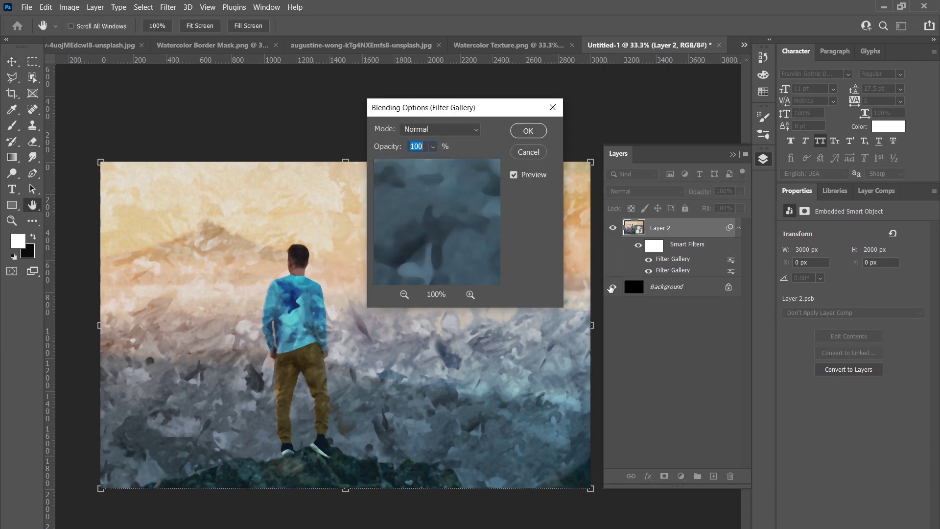
Blend the Sponge smart filter at 50% opacity
type("50")
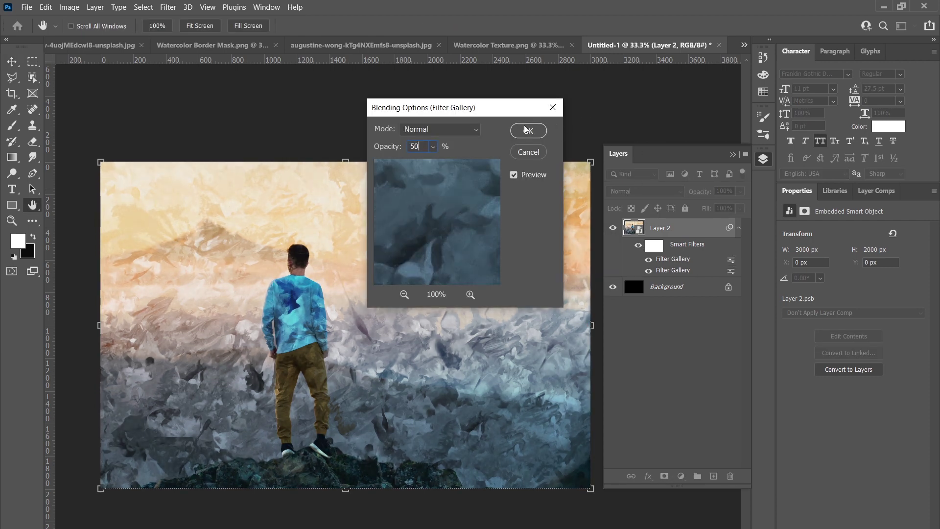
left_click(525, 130)
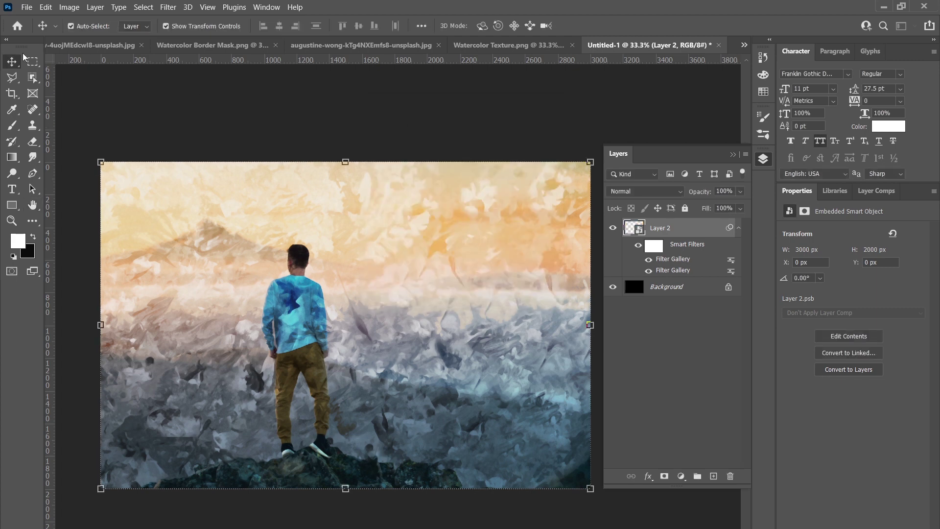
left_click(166, 7)
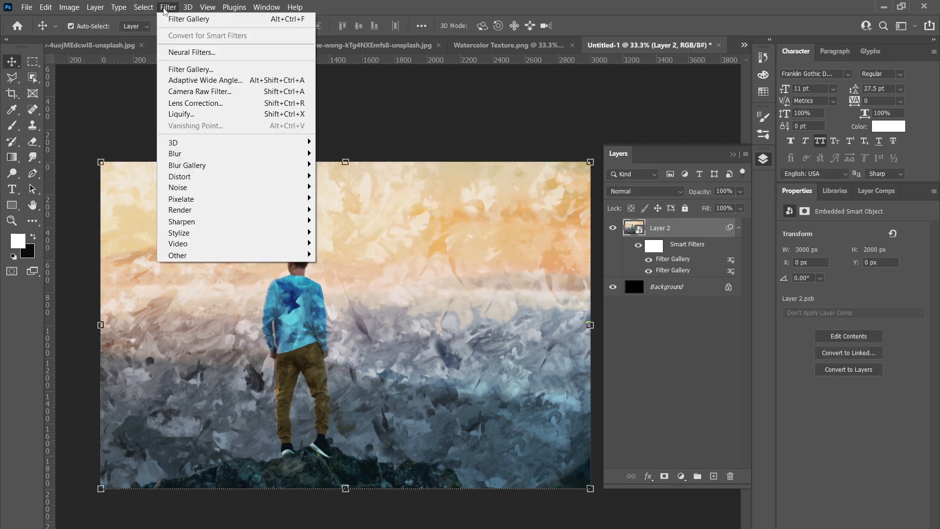
Apply Filter Gallery Artistic > Palette Knife to Layer 2: stroke size 3, detail 3, softness 10
left_click(181, 69)
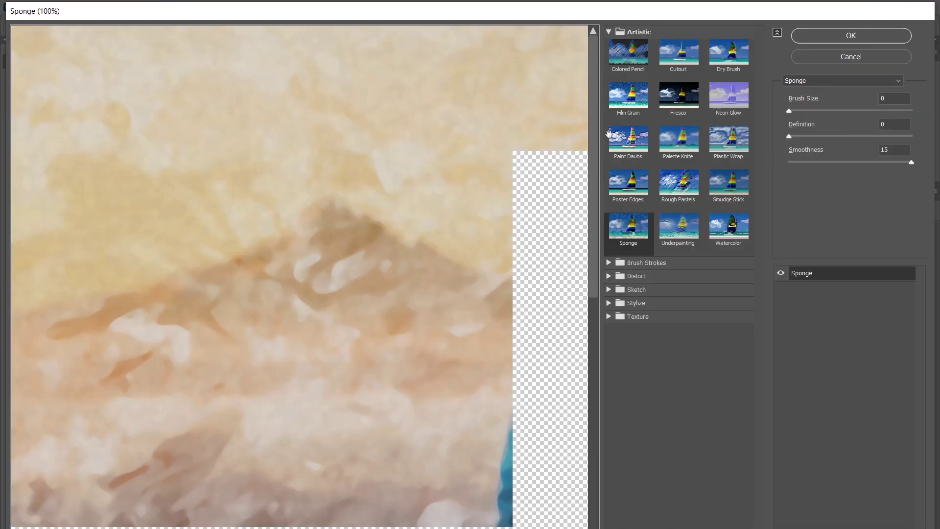
left_click(670, 142)
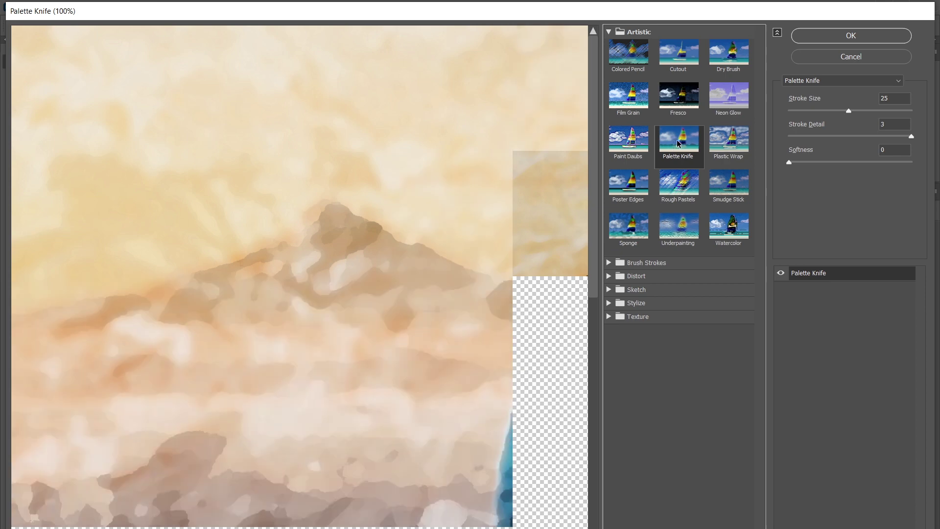
type("3")
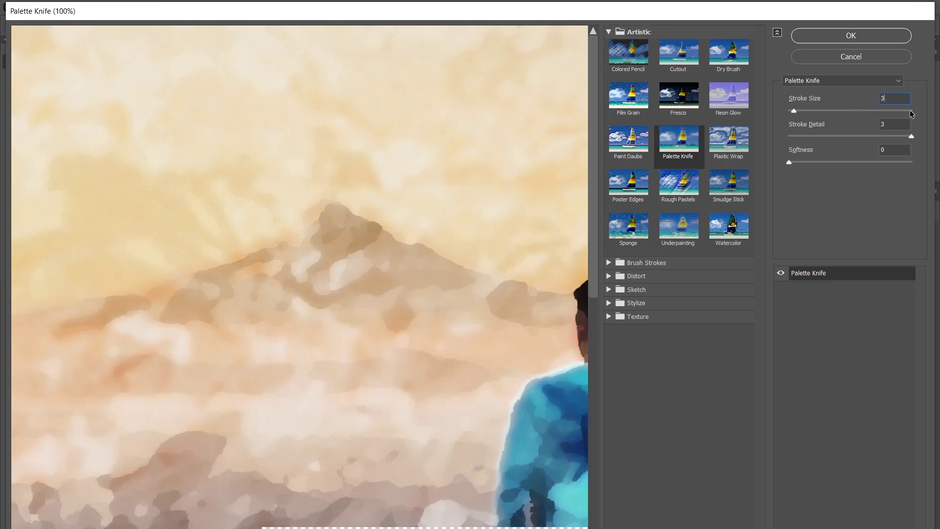
key("Tab")
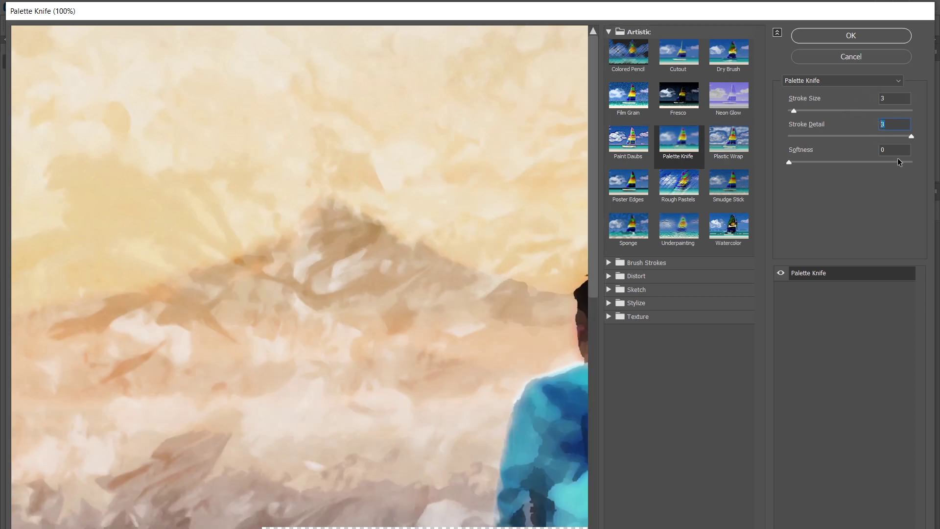
key("Tab")
type("10")
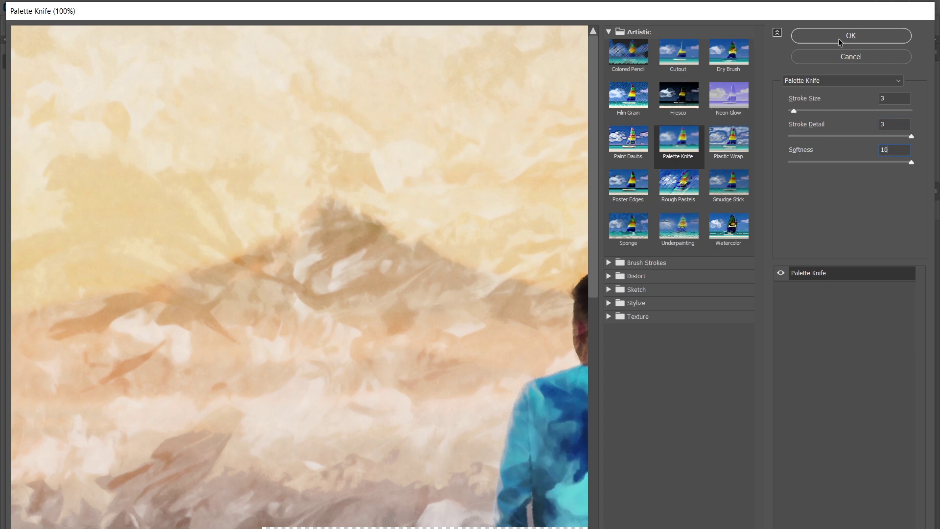
left_click(839, 39)
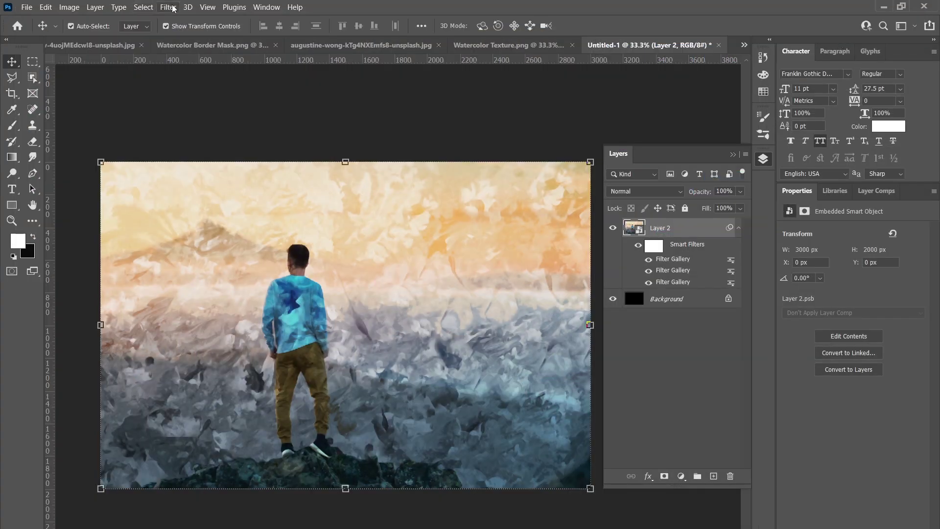
left_click(168, 7)
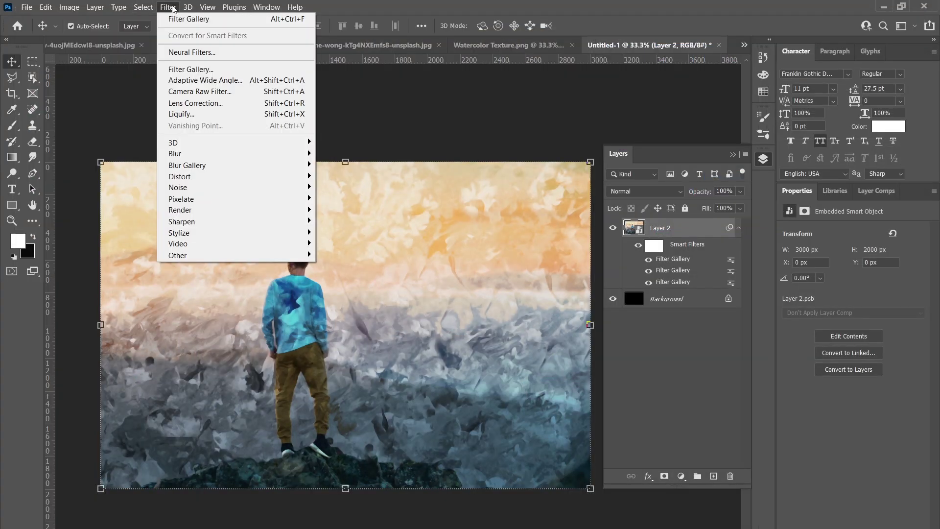
Choose Dry Brush in the Filter Gallery with brush size 3 and brush detail 10
key("Escape")
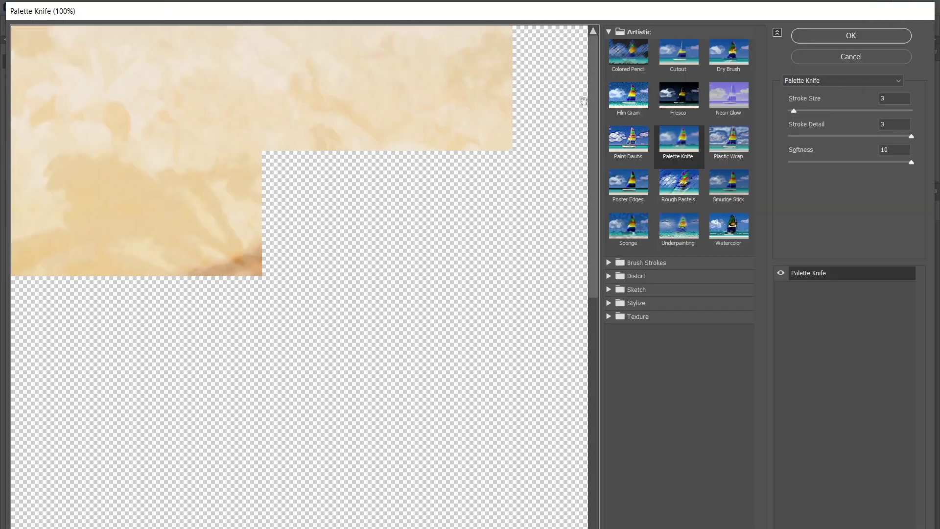
left_click(718, 63)
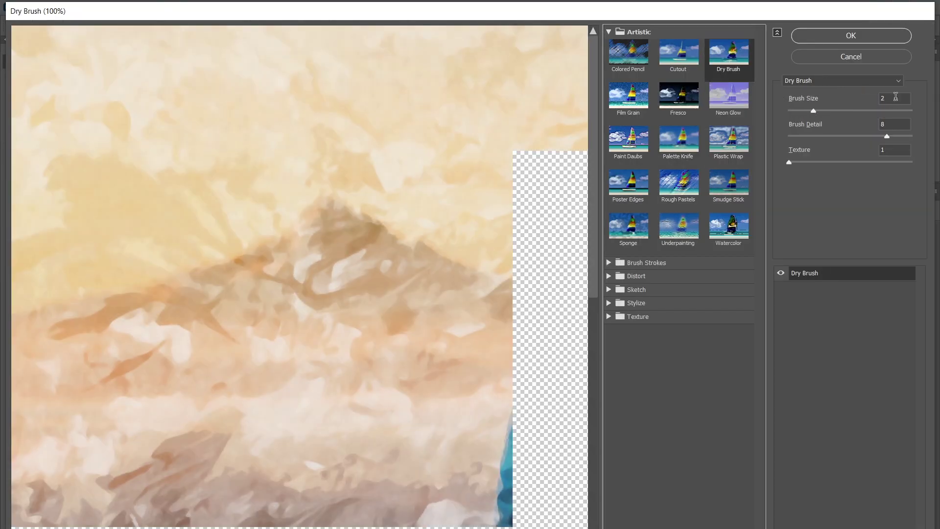
left_click(830, 110)
left_click(898, 125)
type("10")
left_click(896, 150)
type("11")
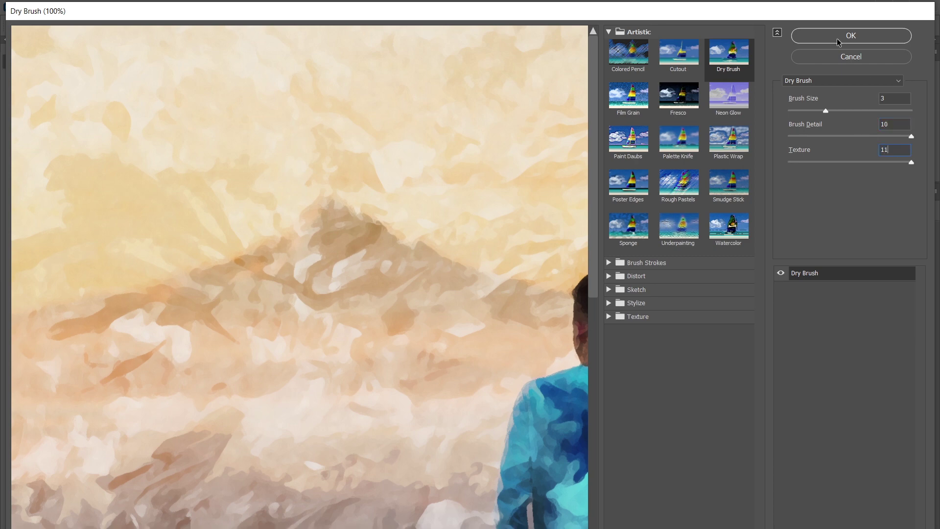
Correct the out-of-range texture value to 1 and apply the Dry Brush filter
left_click(837, 41)
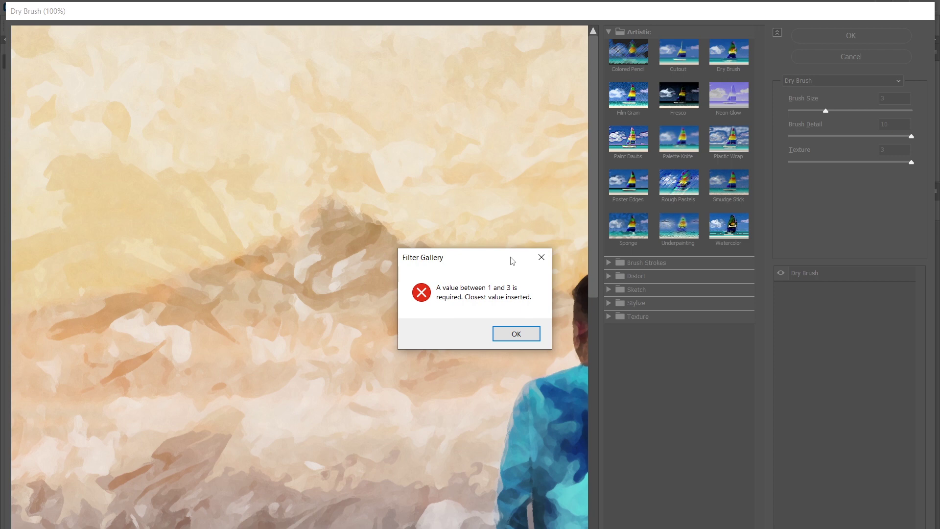
left_click(515, 339)
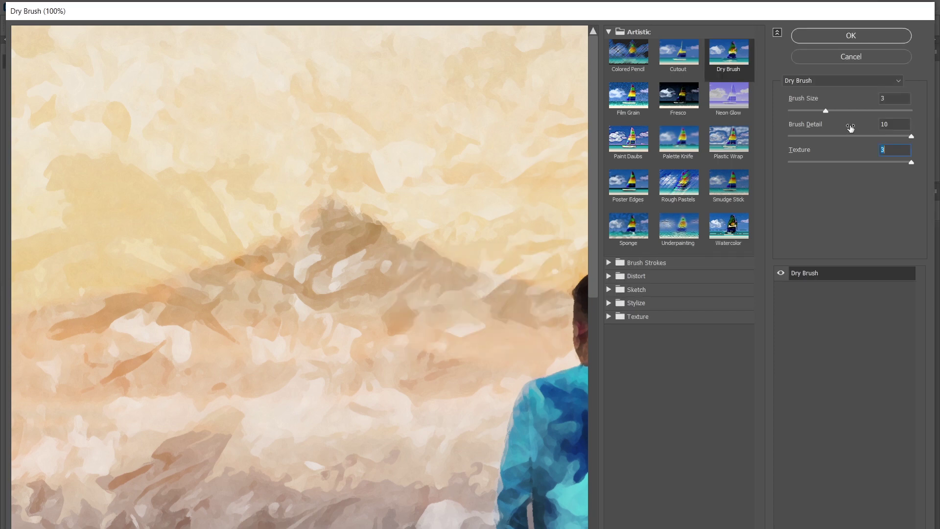
type("1")
left_click(851, 38)
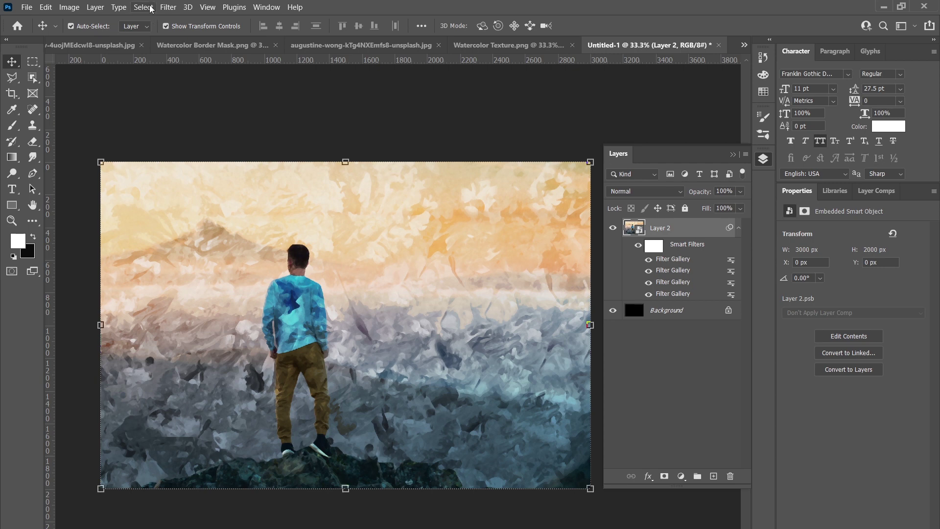
Sharpen Layer 2 with Unsharp Mask at amount 90%, radius 3.0 px, threshold 0
left_click(165, 5)
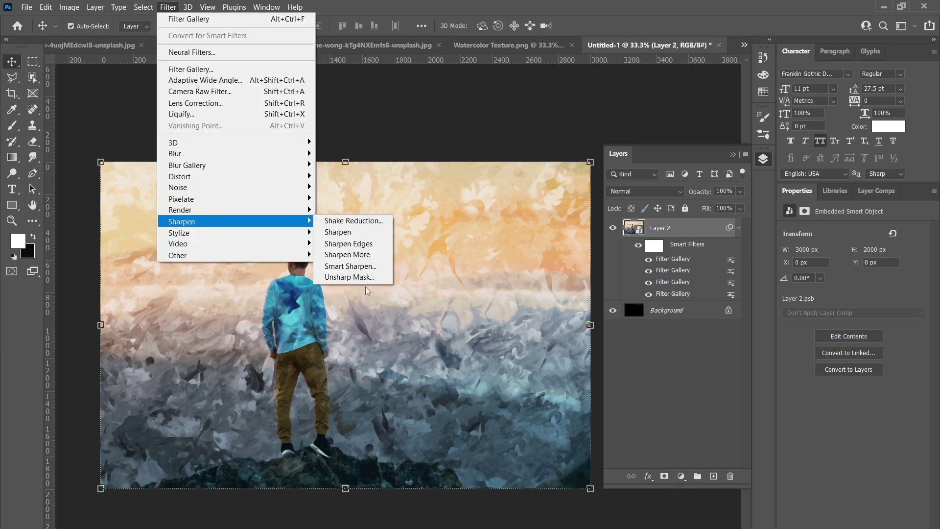
left_click(360, 277)
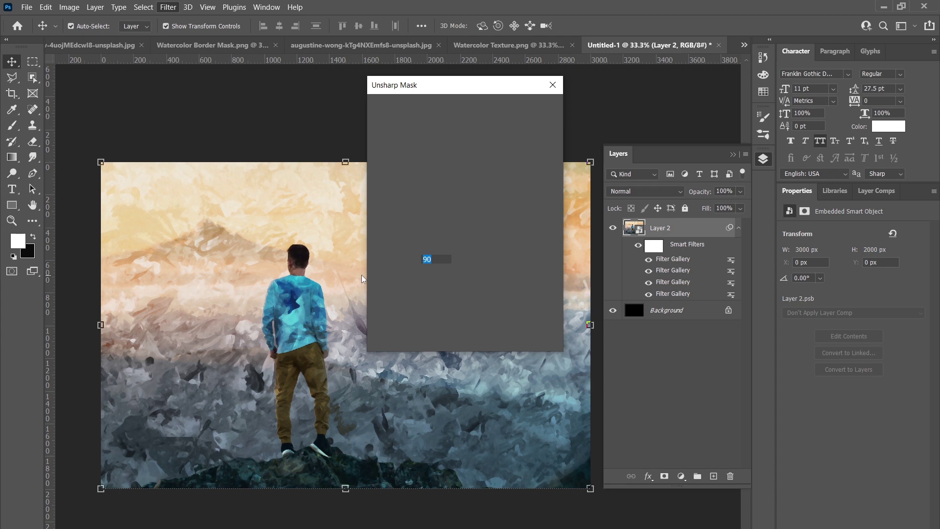
left_click(409, 291)
left_click(528, 108)
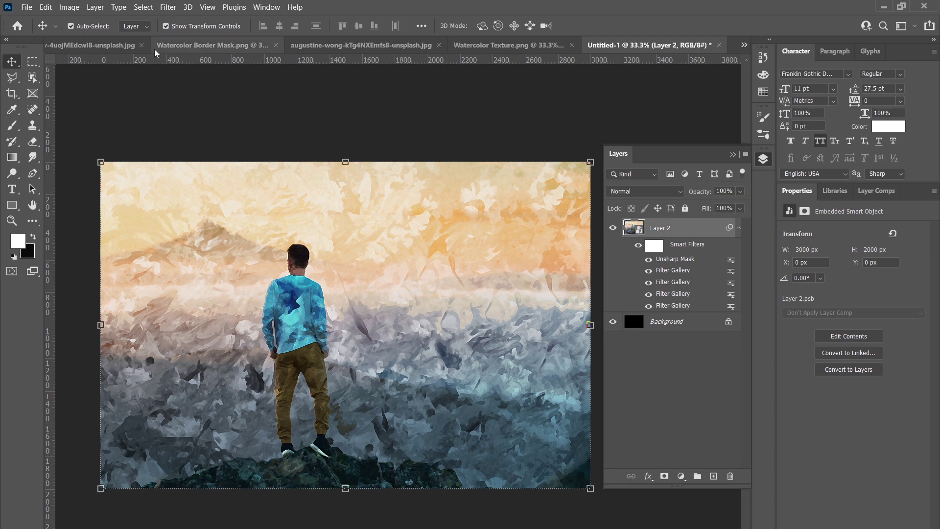
Copy the torn-edge border from Watercolor Border Mask into the painting, aligned to the canvas
left_click(198, 45)
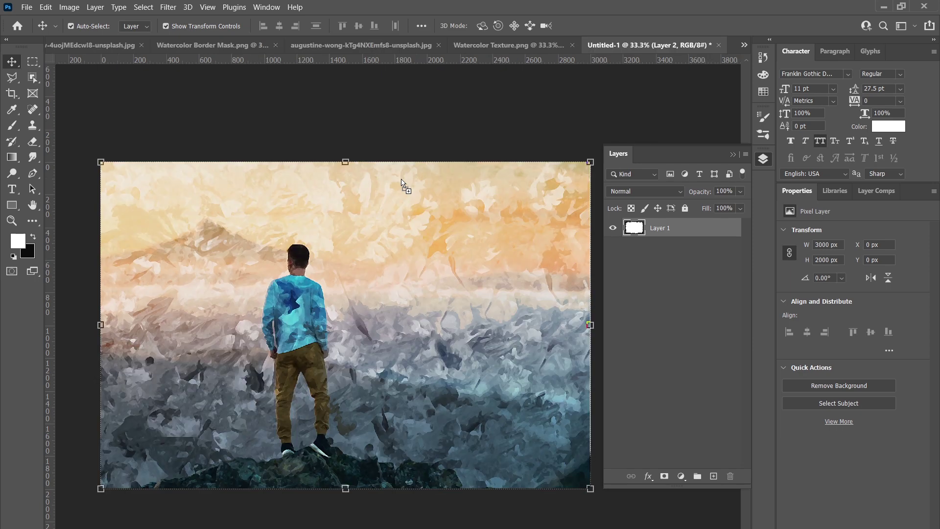
mouse_move(724, 51)
left_mouse_down()
mouse_move(298, 322)
mouse_move(351, 327)
left_mouse_up()
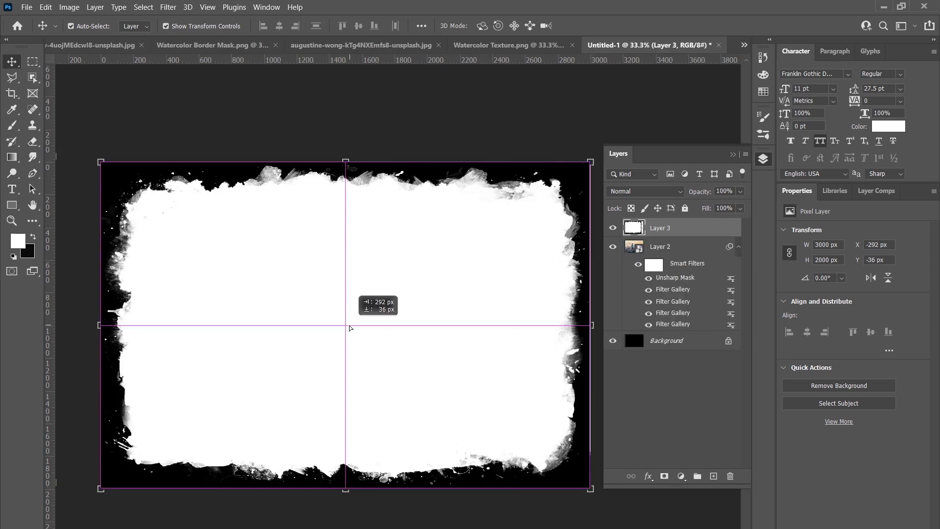
left_click_drag(350, 327, 351, 328)
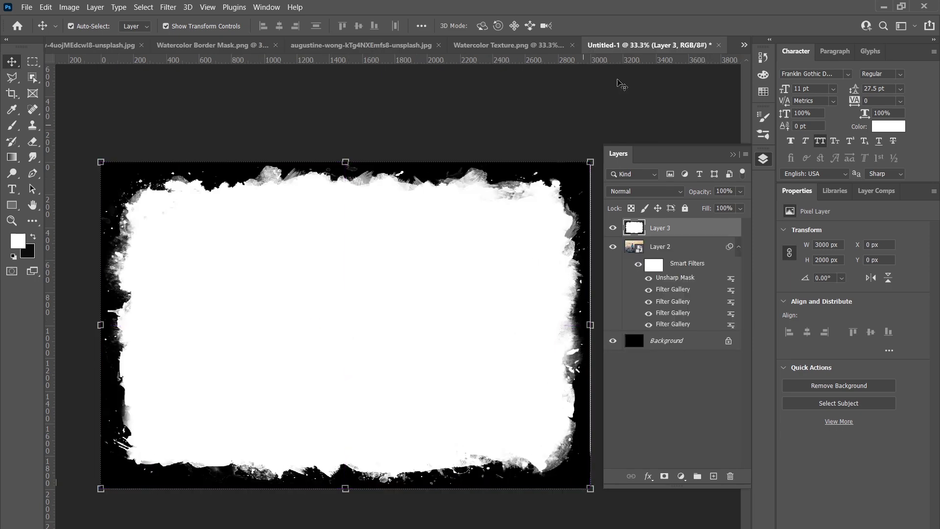
Select the border with Color Range and use it as Layer 2's layer mask
left_click(147, 9)
left_click(164, 120)
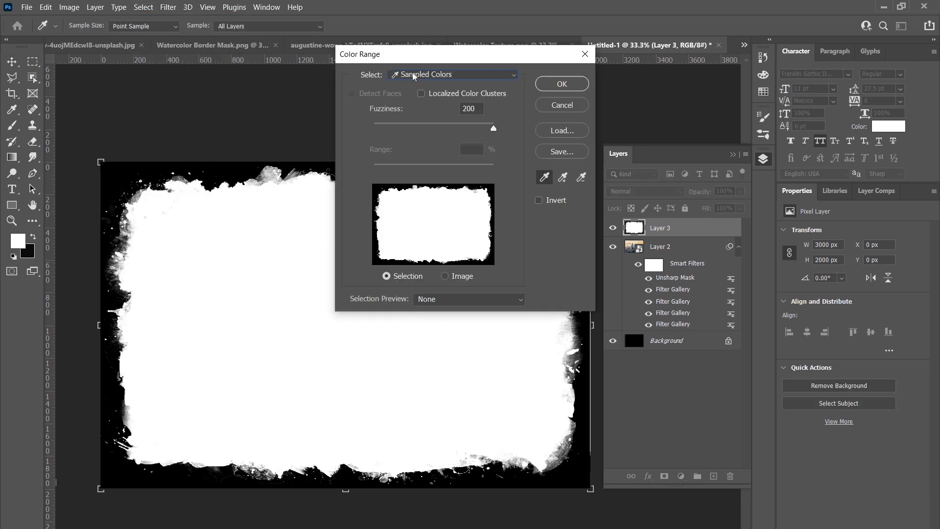
left_click(411, 74)
left_click(558, 92)
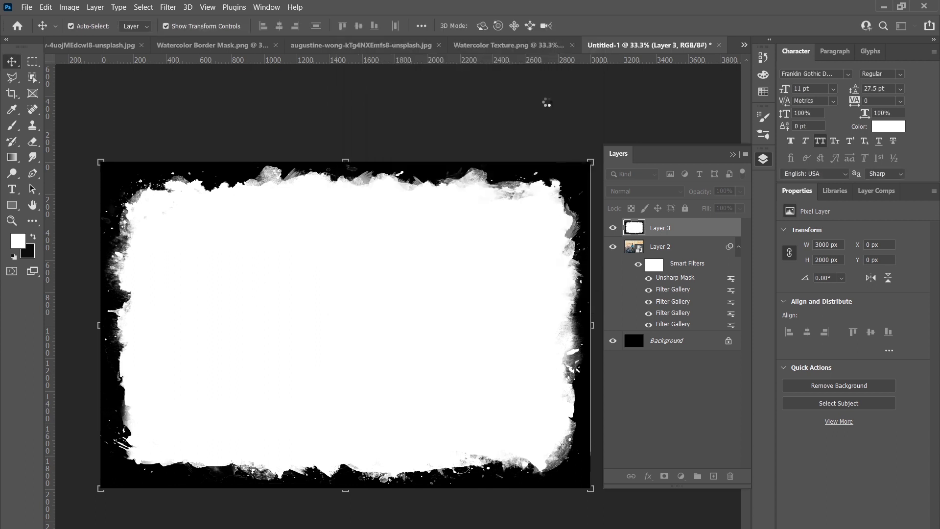
left_click(658, 247)
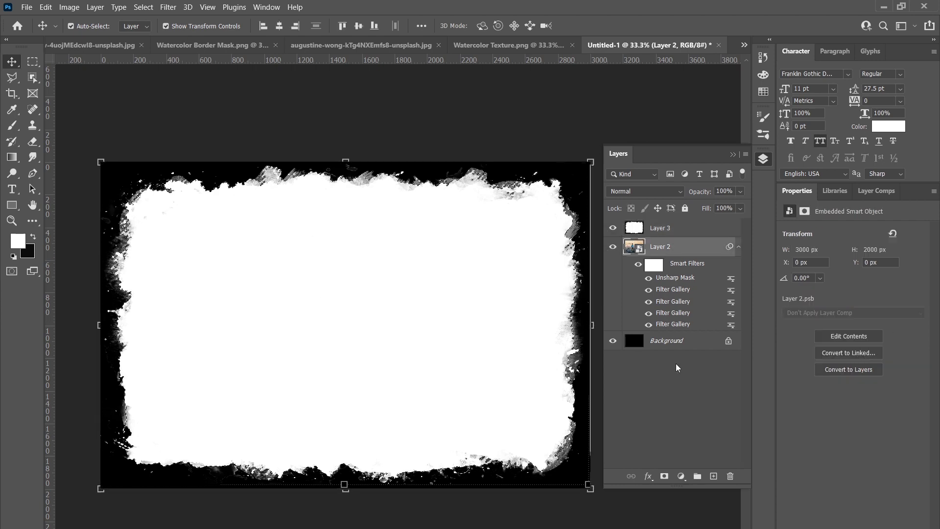
left_click(665, 477)
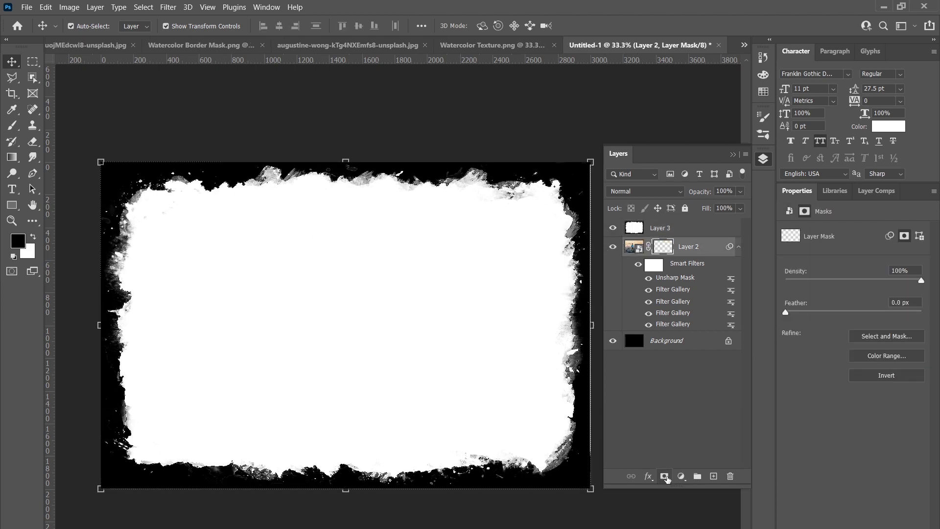
Delete the temporary border image layer
left_click(658, 229)
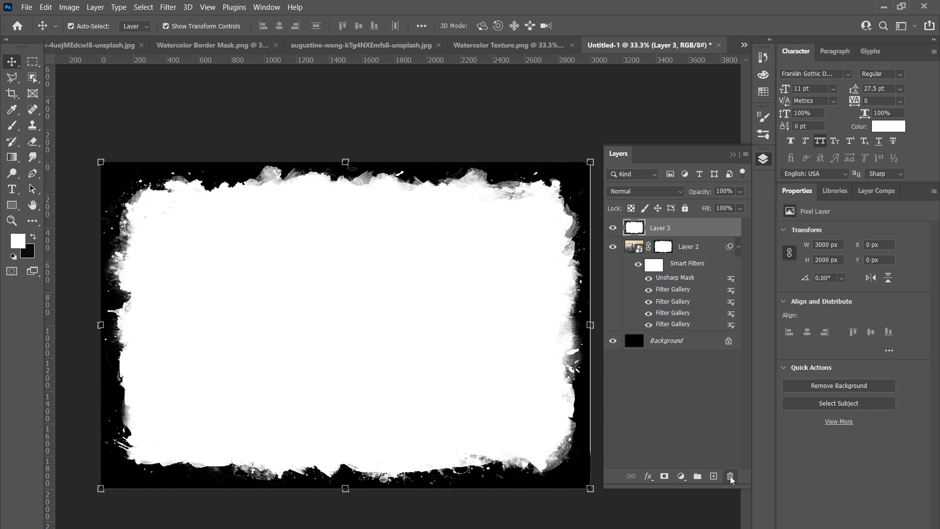
left_click(730, 477)
left_click(437, 222)
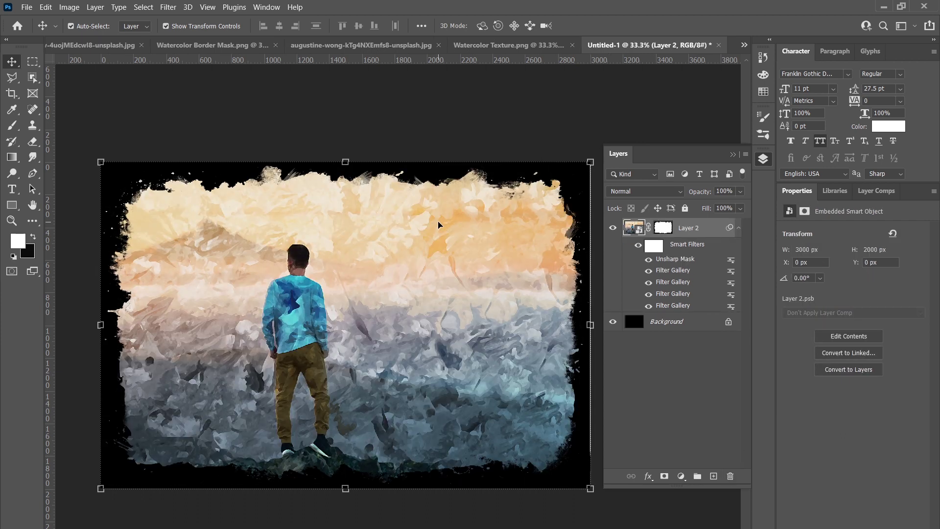
Drag the paper texture into the painting as Layer 3 and set it to Multiply blend mode
left_click(362, 45)
left_click_drag(326, 100, 612, 89)
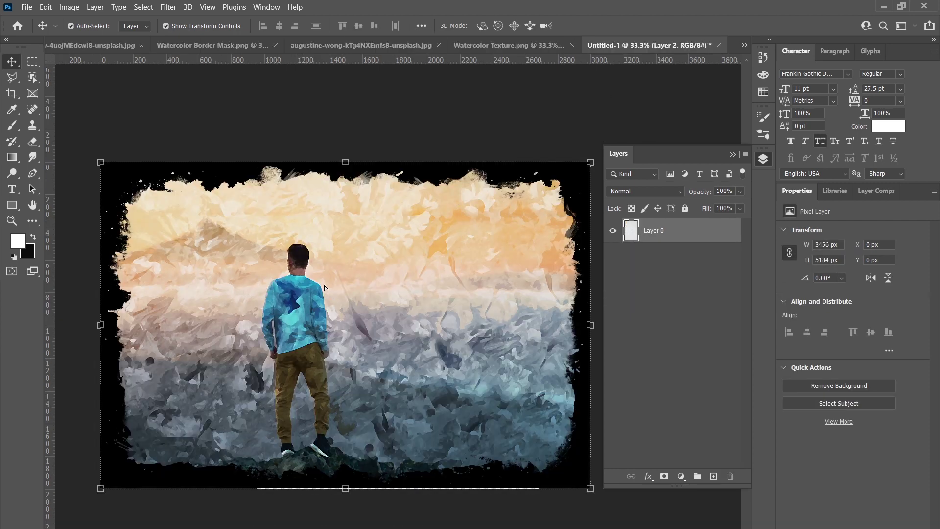
left_click_drag(324, 285, 324, 285)
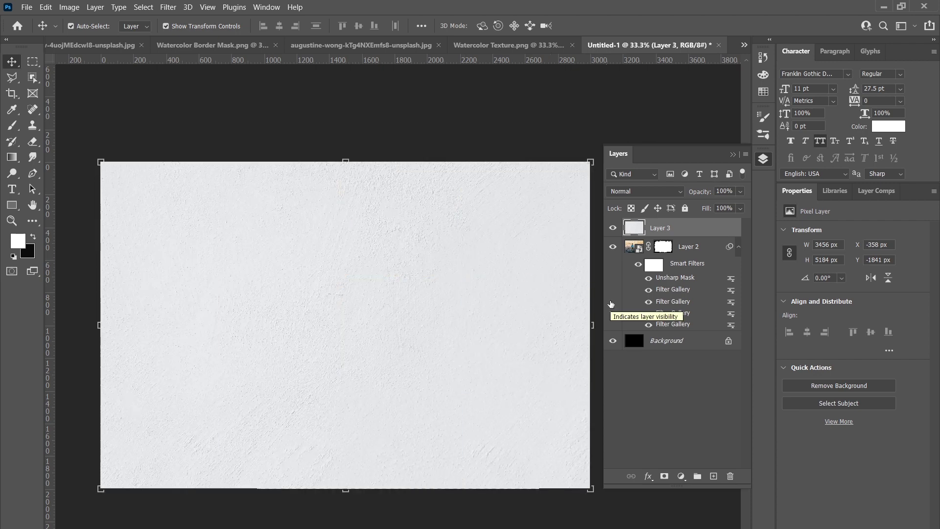
left_click(637, 192)
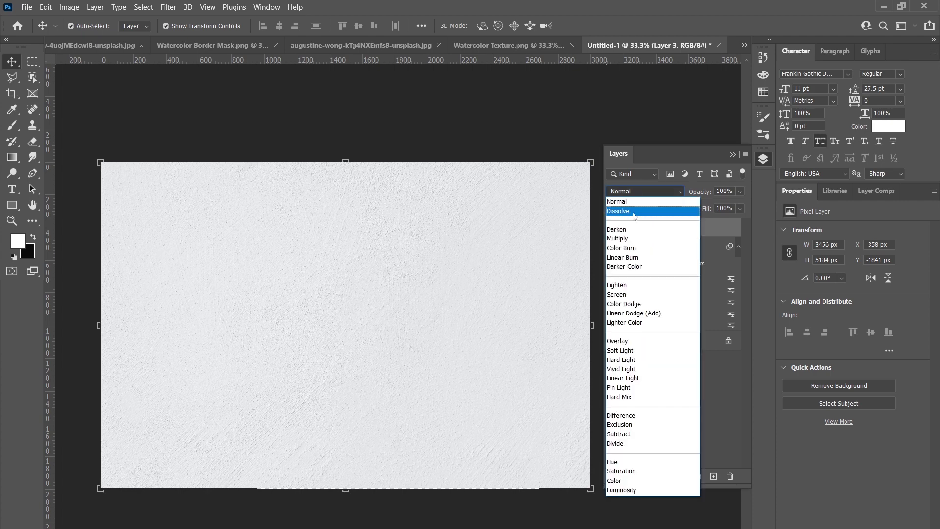
left_click(629, 238)
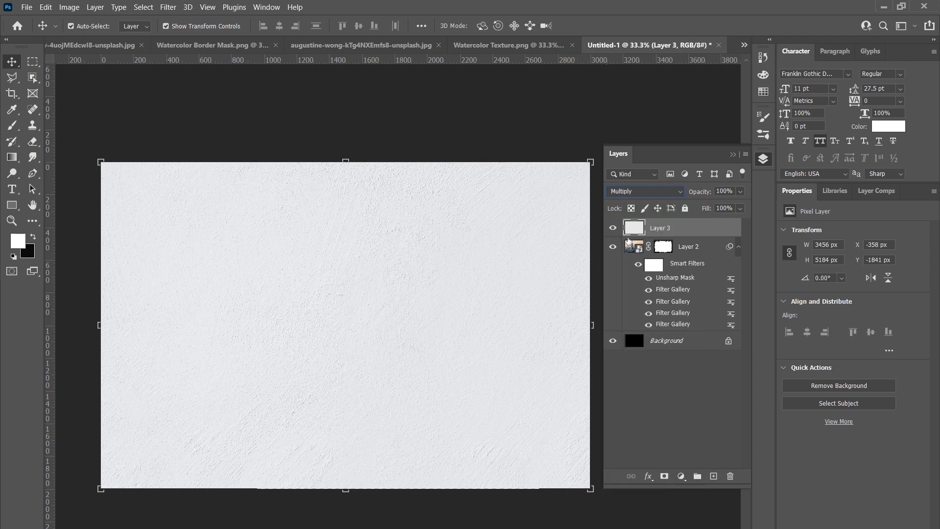
Zoom in to inspect the paper grain, zoom back out, and select the Background layer
left_click(15, 221)
left_click(304, 278)
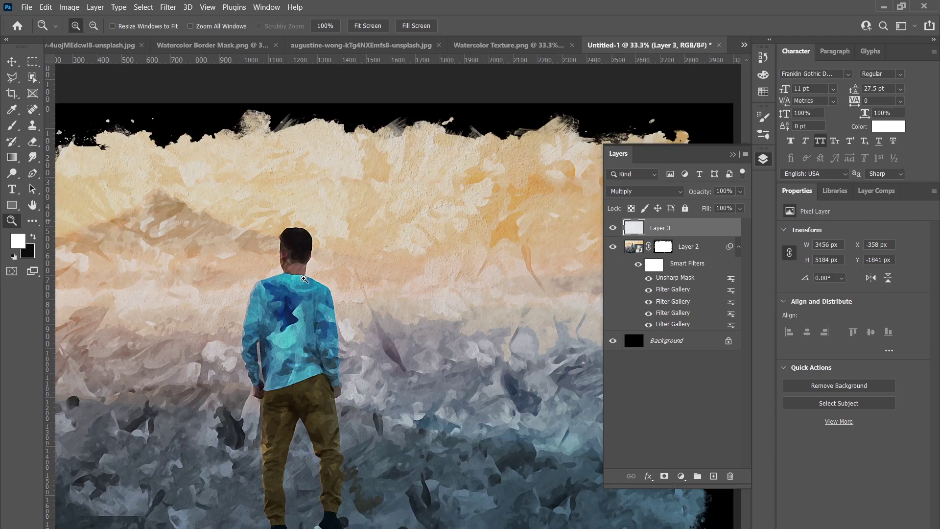
left_click(305, 169)
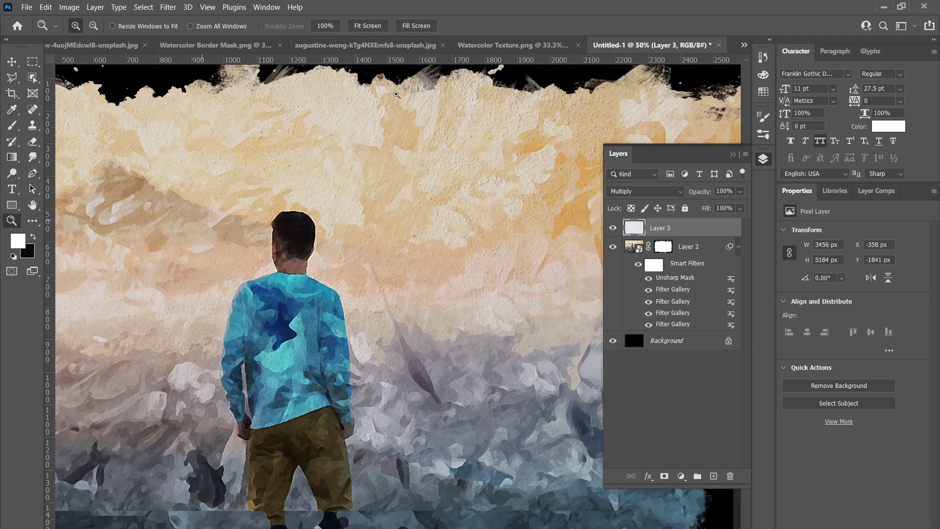
left_click(206, 161, "alt")
left_click(234, 220, "alt")
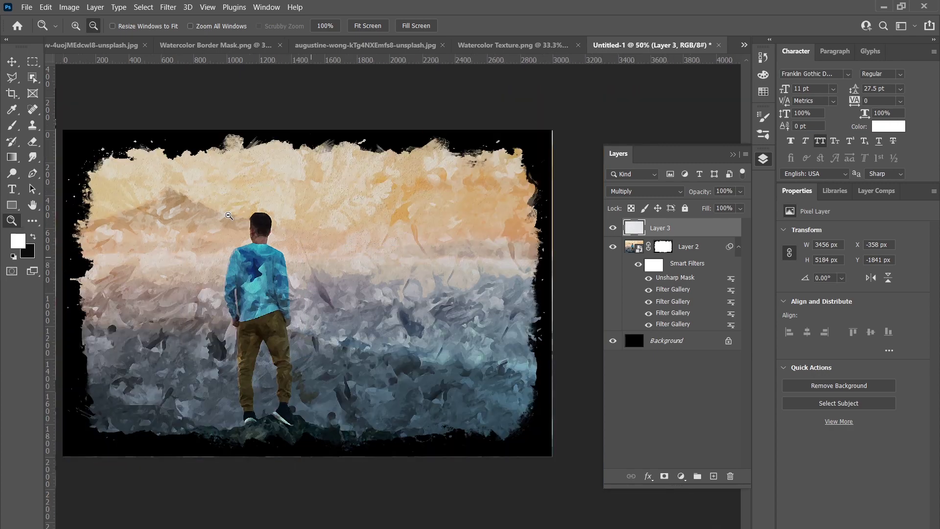
left_click(277, 236, "alt")
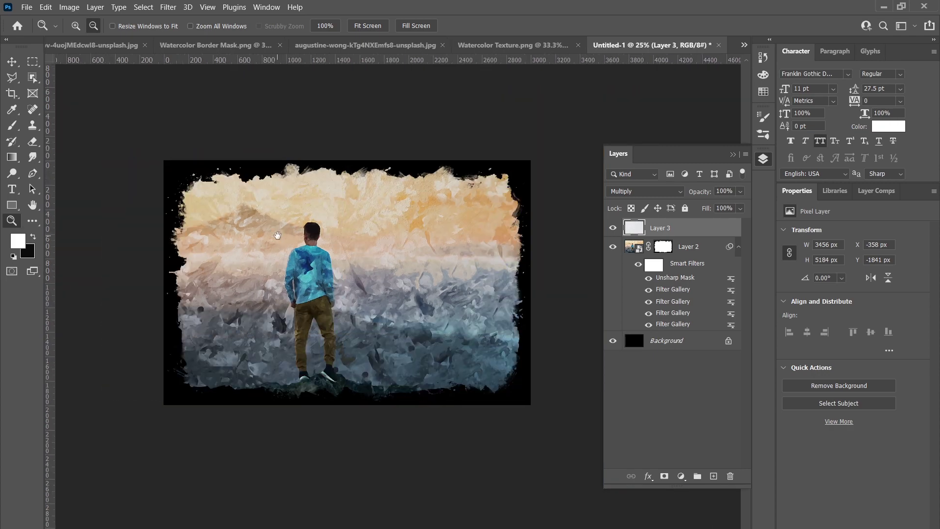
left_click(17, 62)
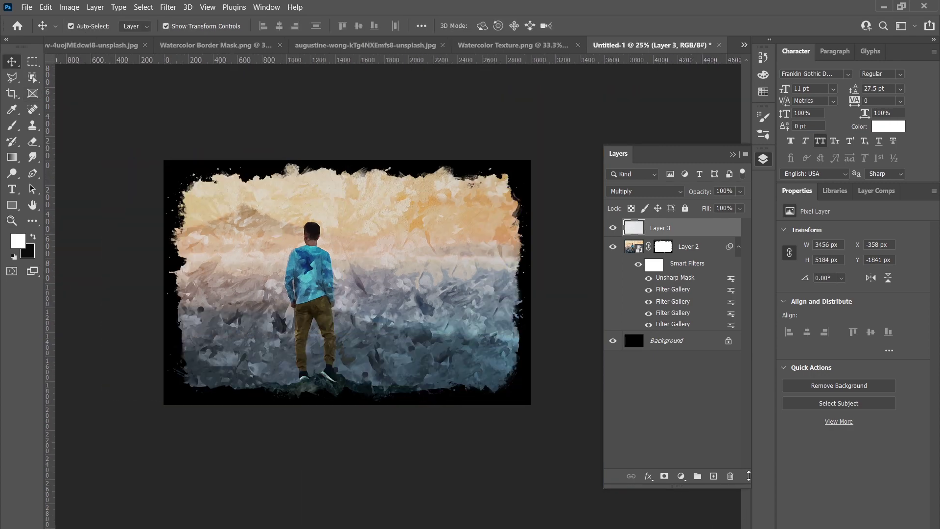
left_click(703, 342)
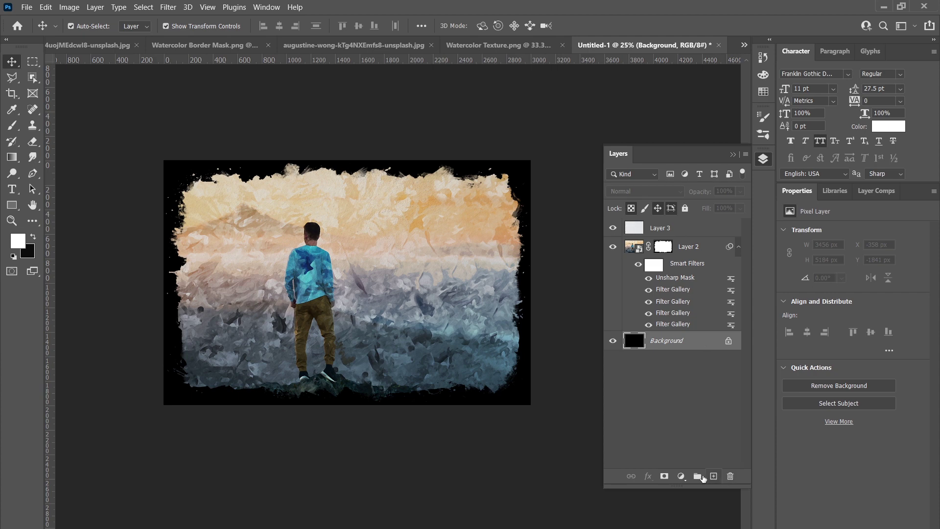
Add a Solid Color fill layer in light grey #e4e3e3
left_click(680, 476)
left_click(711, 265)
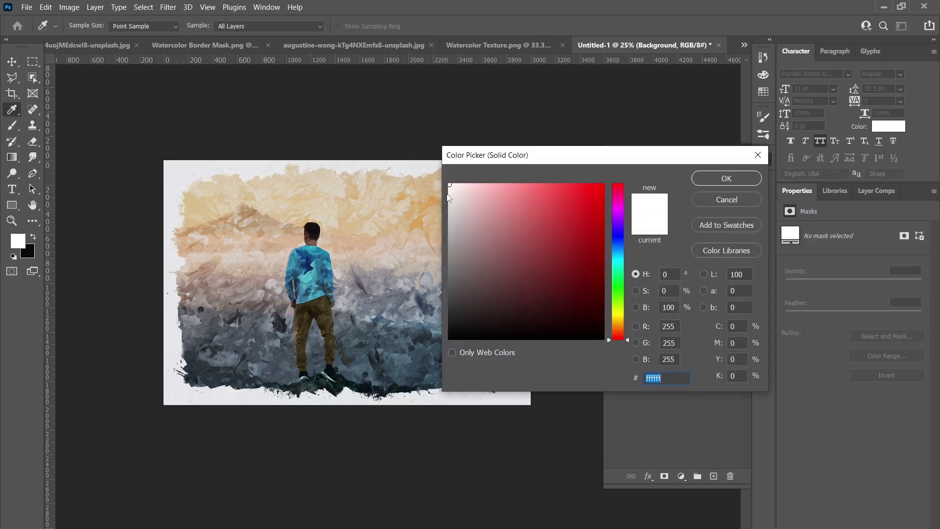
left_click(449, 200)
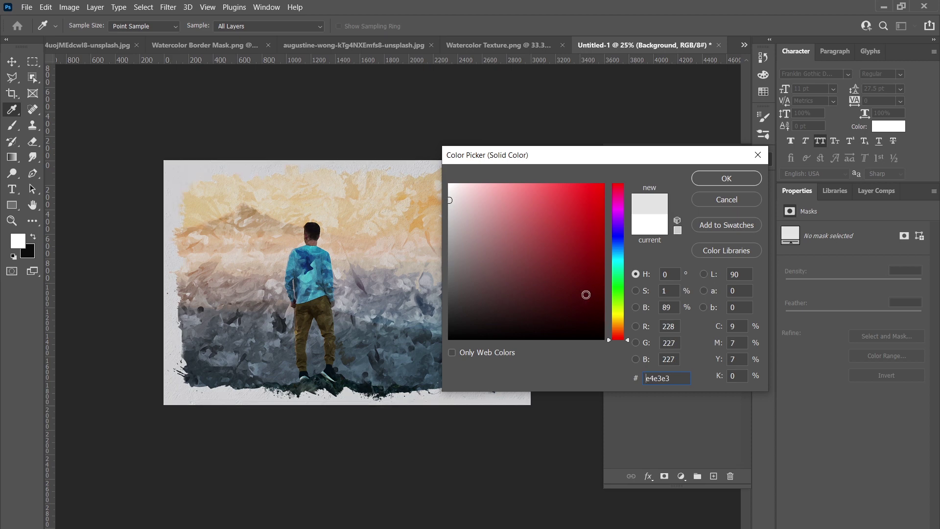
left_click(726, 178)
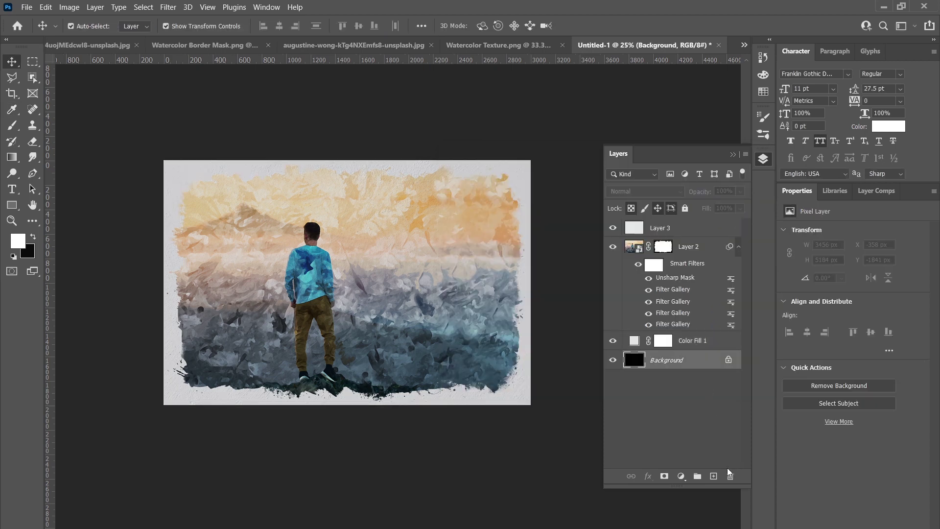
Delete the black Background layer and select the paper texture Layer 3
left_click(731, 476)
left_click(431, 221)
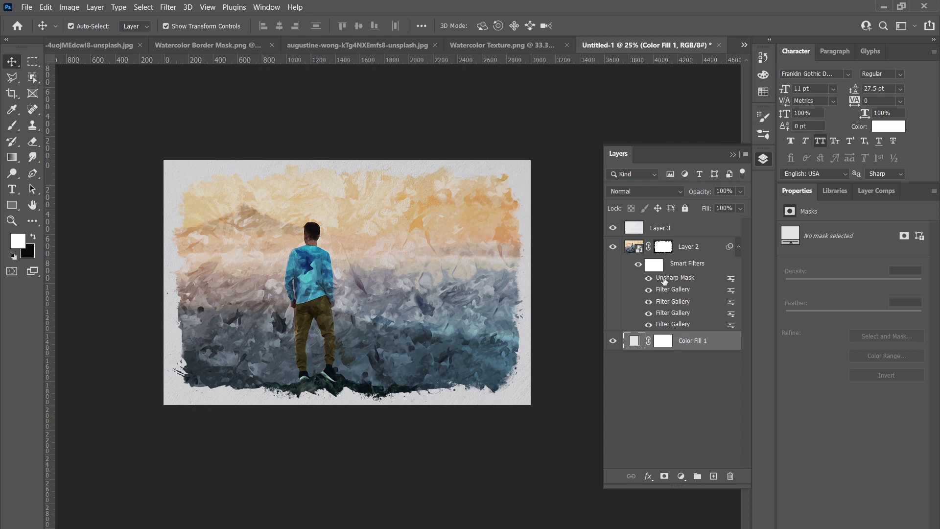
left_click(674, 229)
left_click(681, 477)
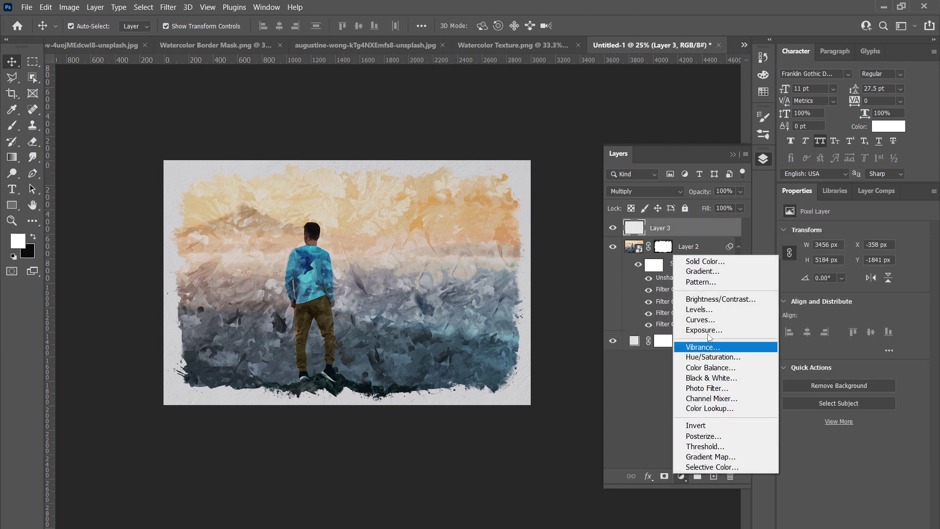
Add a Curves adjustment lifting input 229 to output 243 and group it into Group 1
left_click(700, 319)
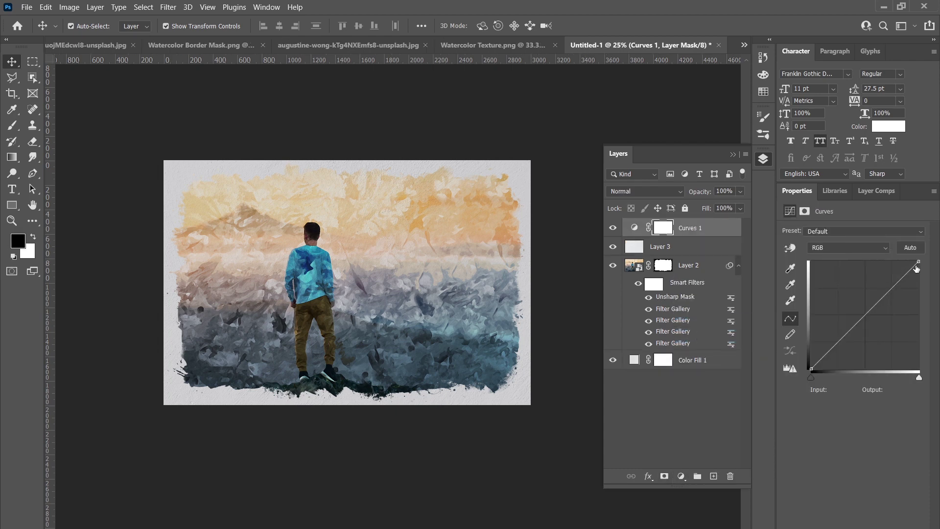
left_click_drag(916, 261, 906, 266)
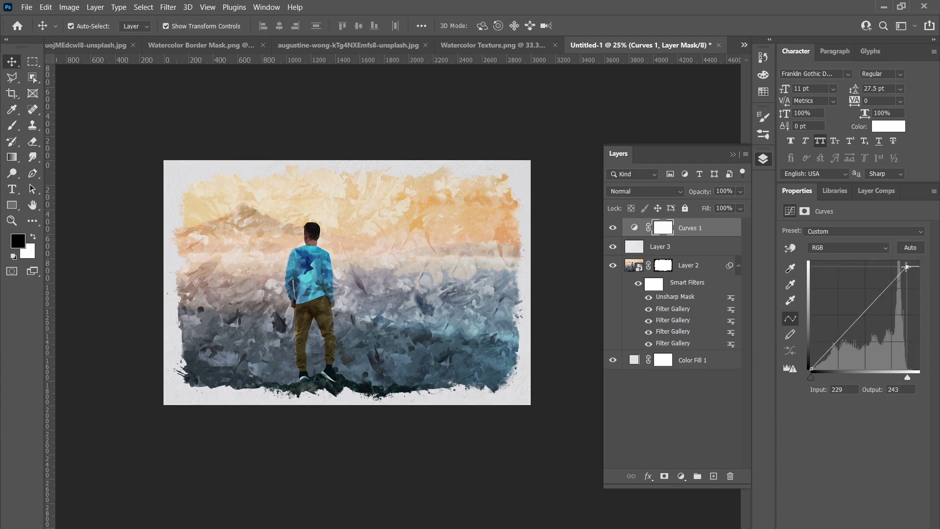
key("ctrl+g")
Zoom in on the painting to inspect the brightened result
key("z")
key("ctrl+plus")
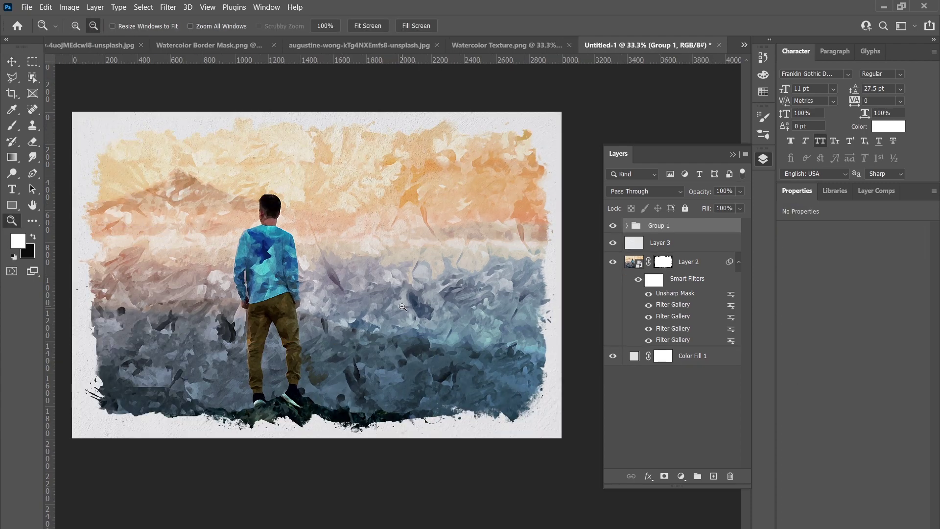
key("ctrl+plus")
left_click_drag(267, 205, 269, 261)
left_click(270, 283)
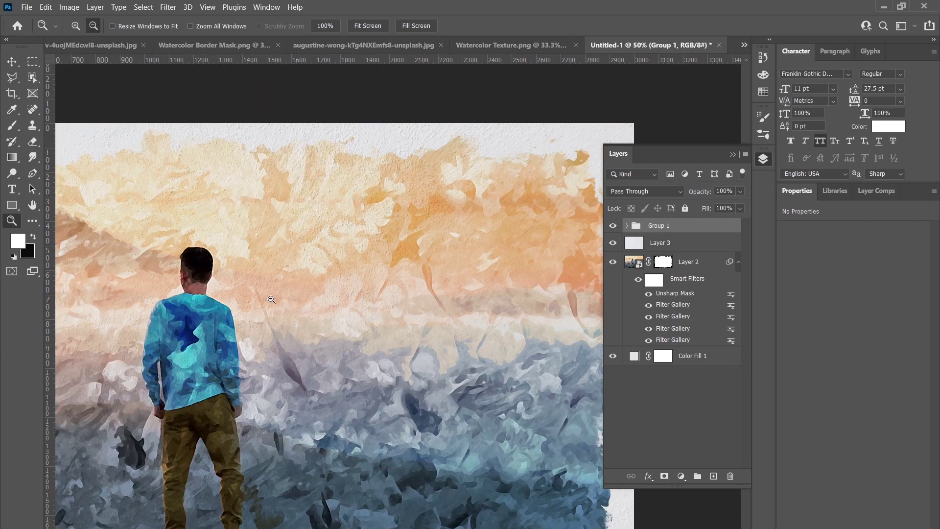